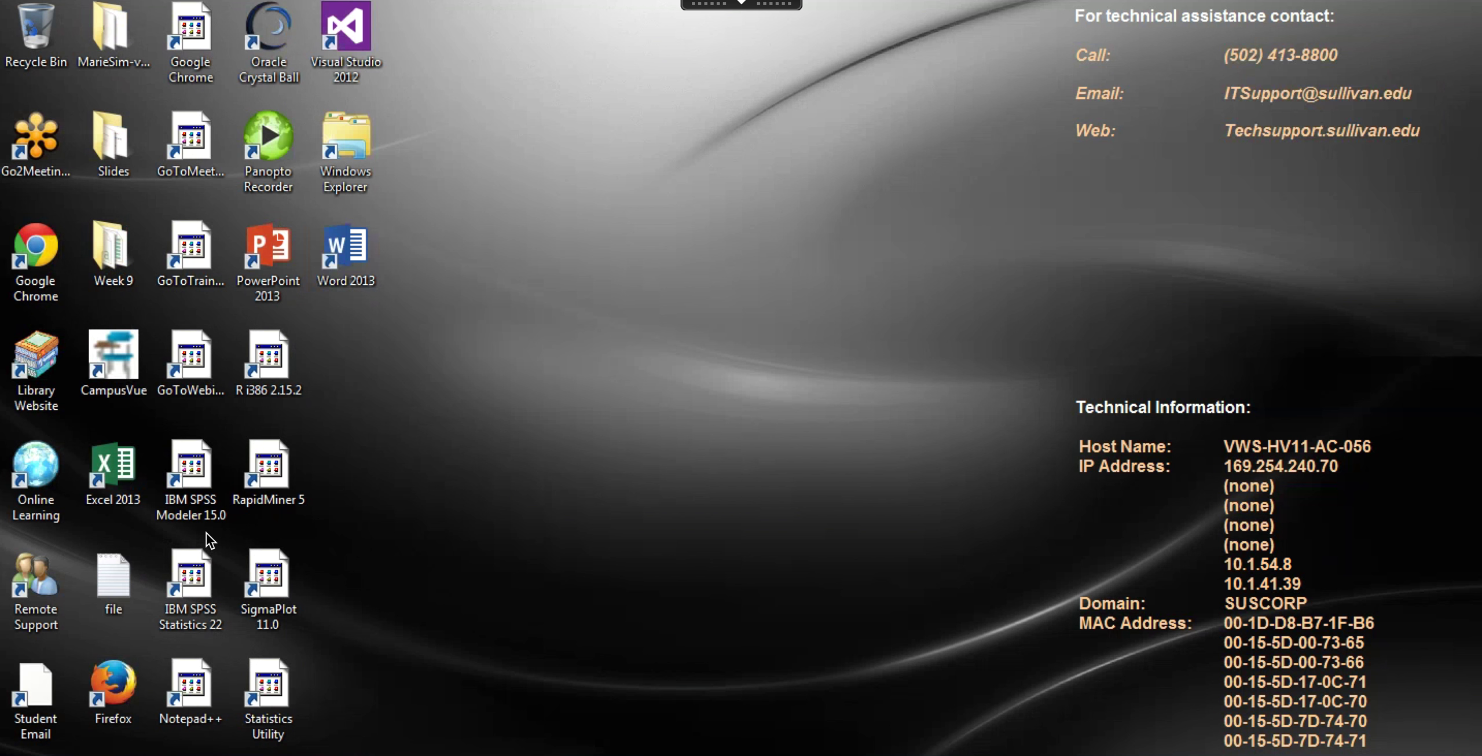
Step: Launch IBM SPSS Modeler 15.0 and create a new stream
double_click(194, 476)
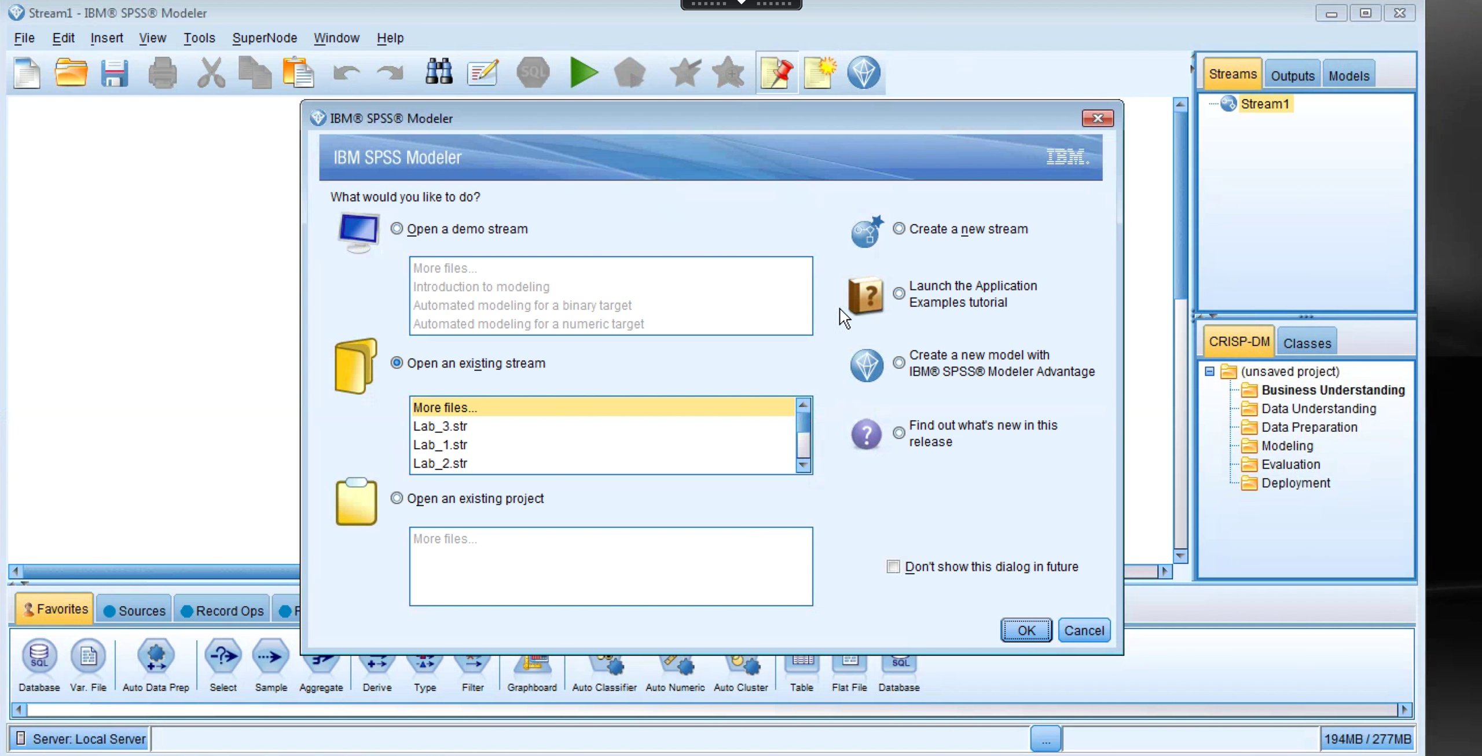
left_click(900, 229)
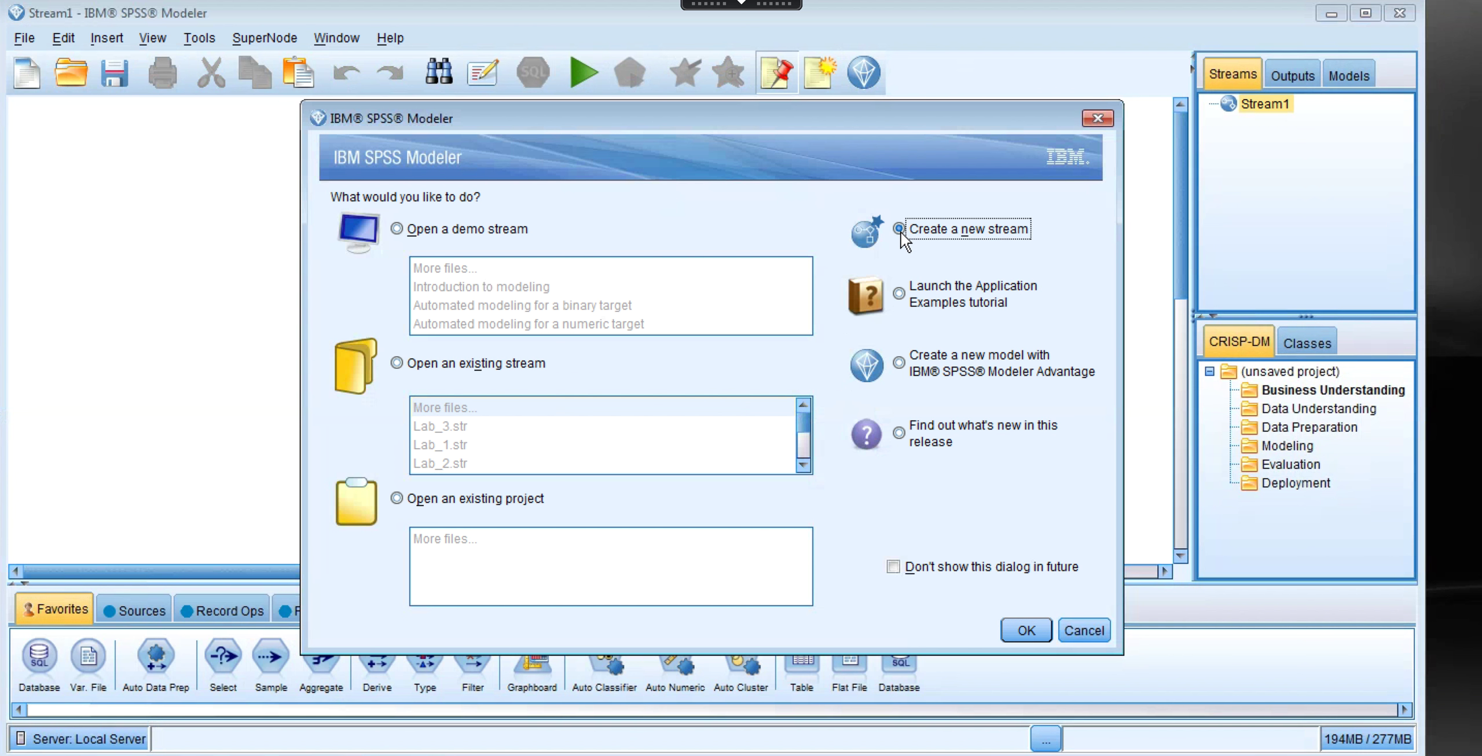
left_click(1026, 632)
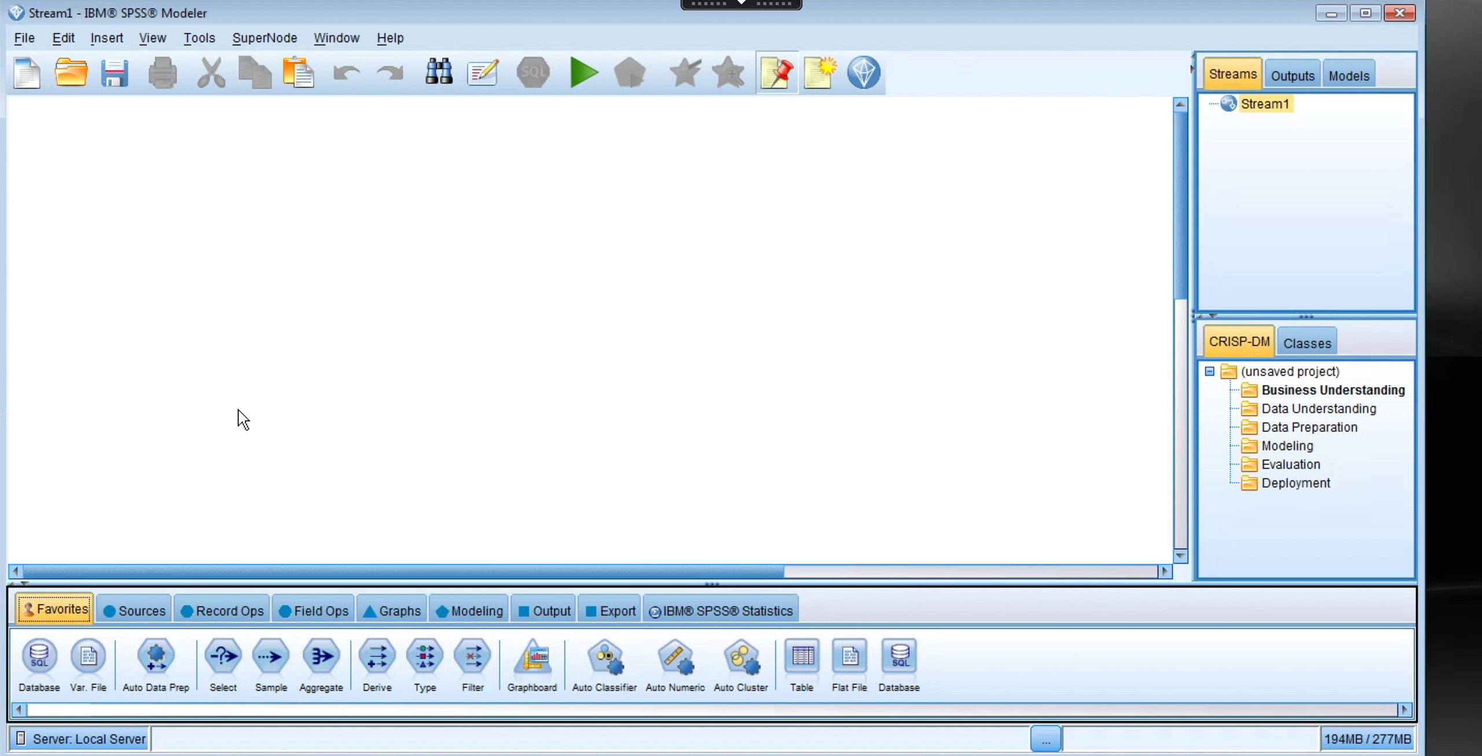
Step: Add an Excel source node to the empty stream canvas and place it a little lower near the canvas's left edge
left_click(150, 608)
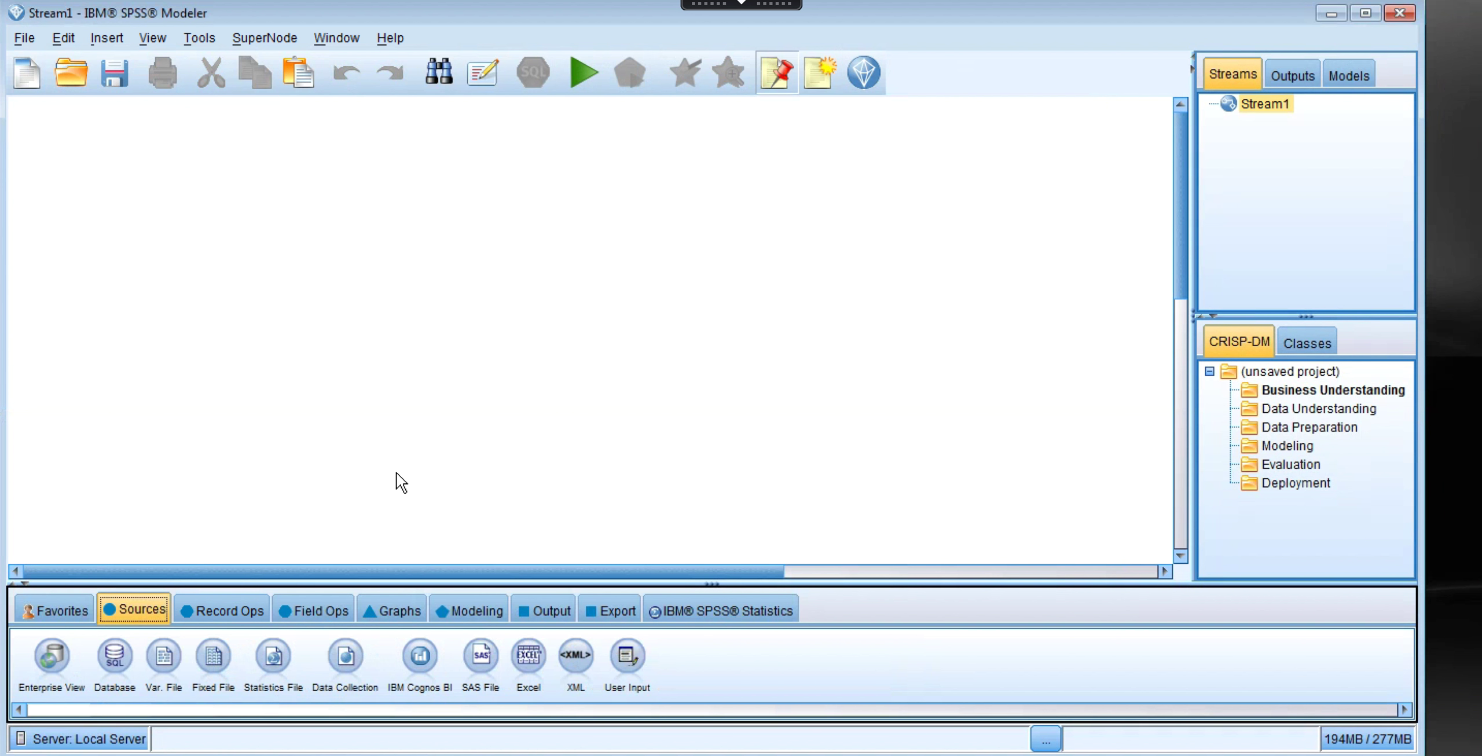
double_click(529, 655)
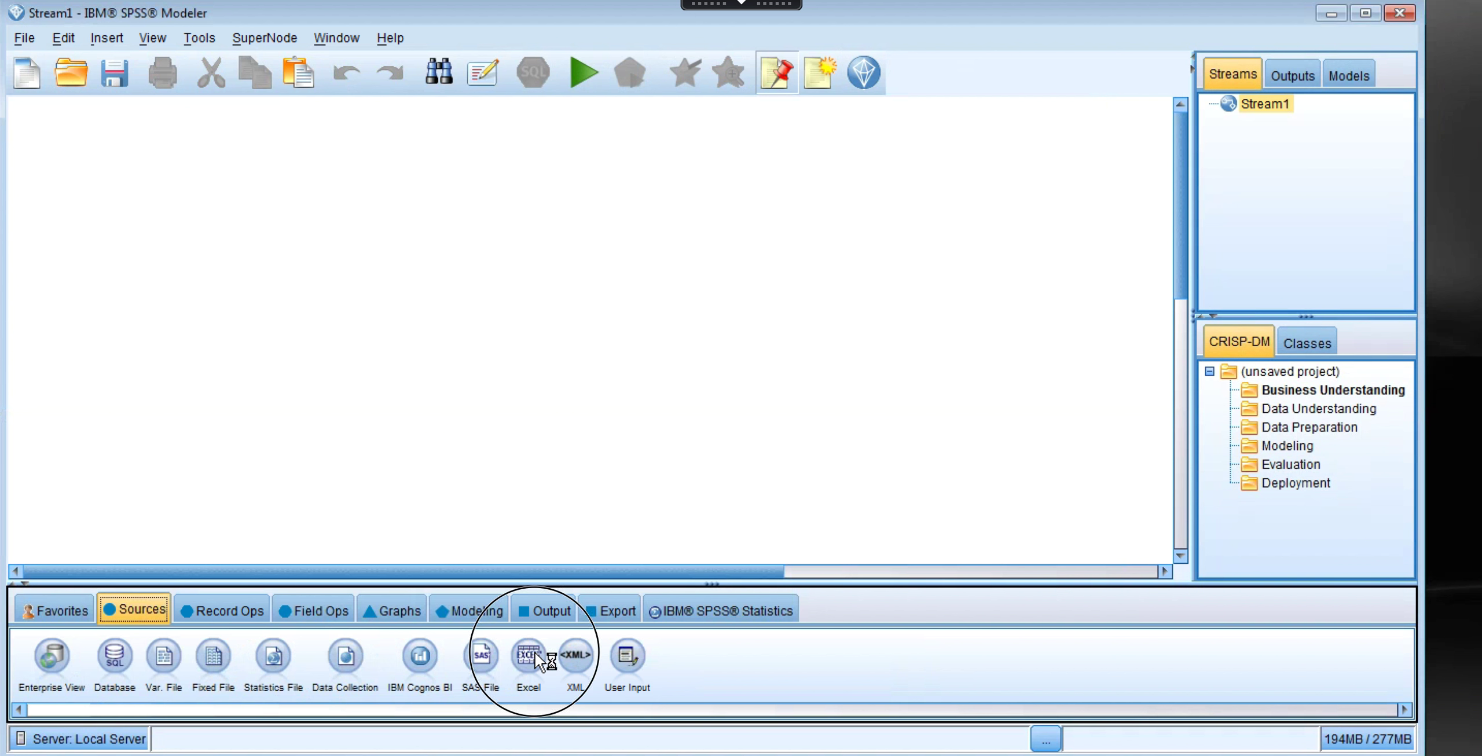
left_click_drag(106, 215, 122, 295)
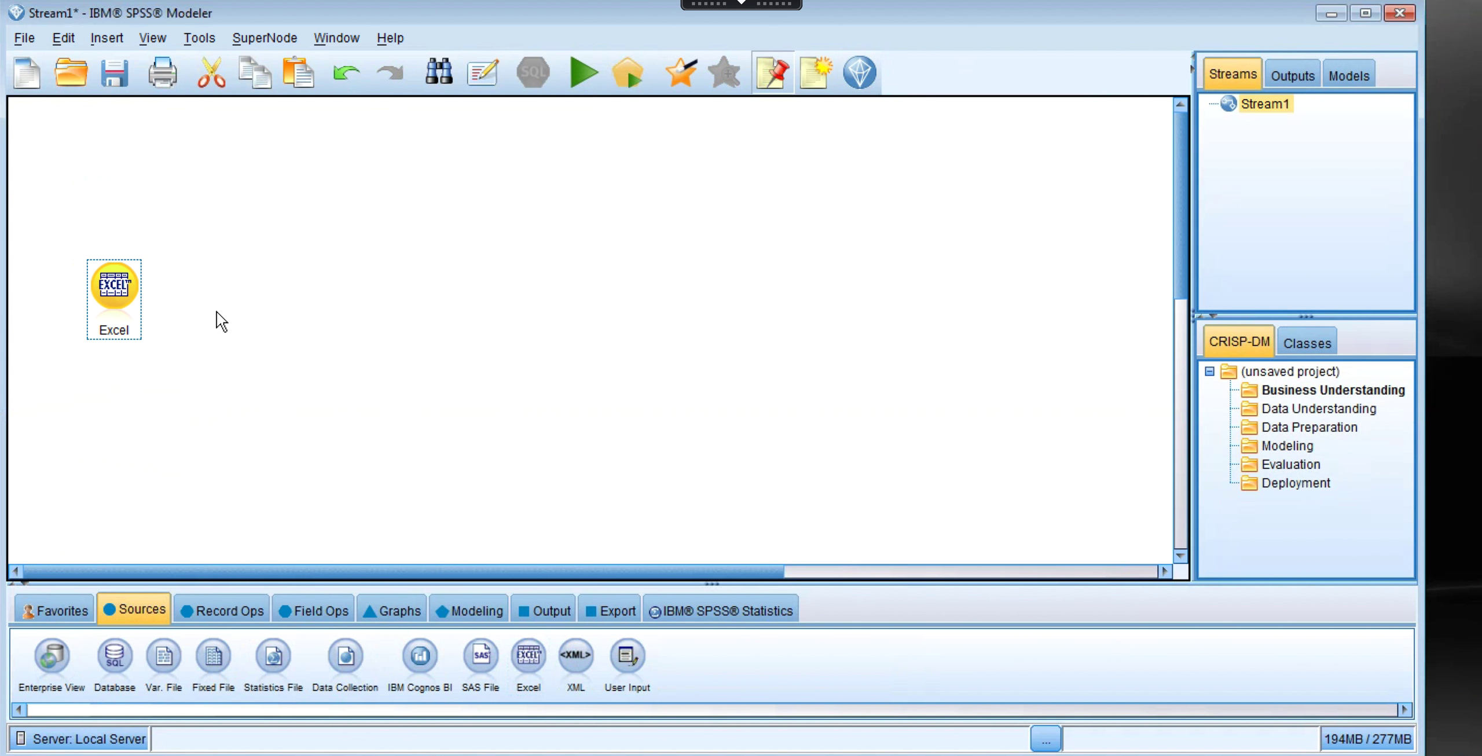
Step: Open the Excel node's settings and browse for its import file in the folder H:\Courses\CSC550
double_click(119, 284)
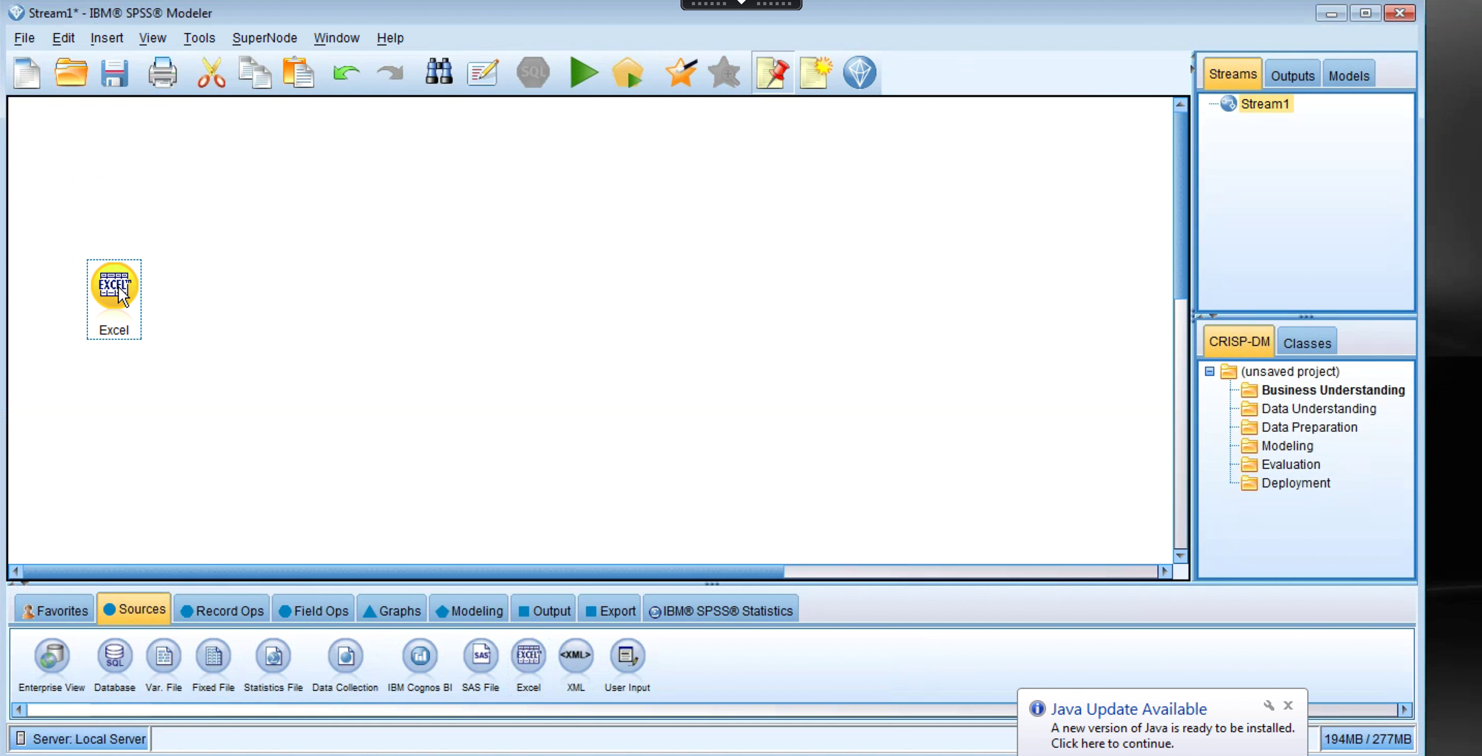
left_click_drag(300, 273, 485, 132)
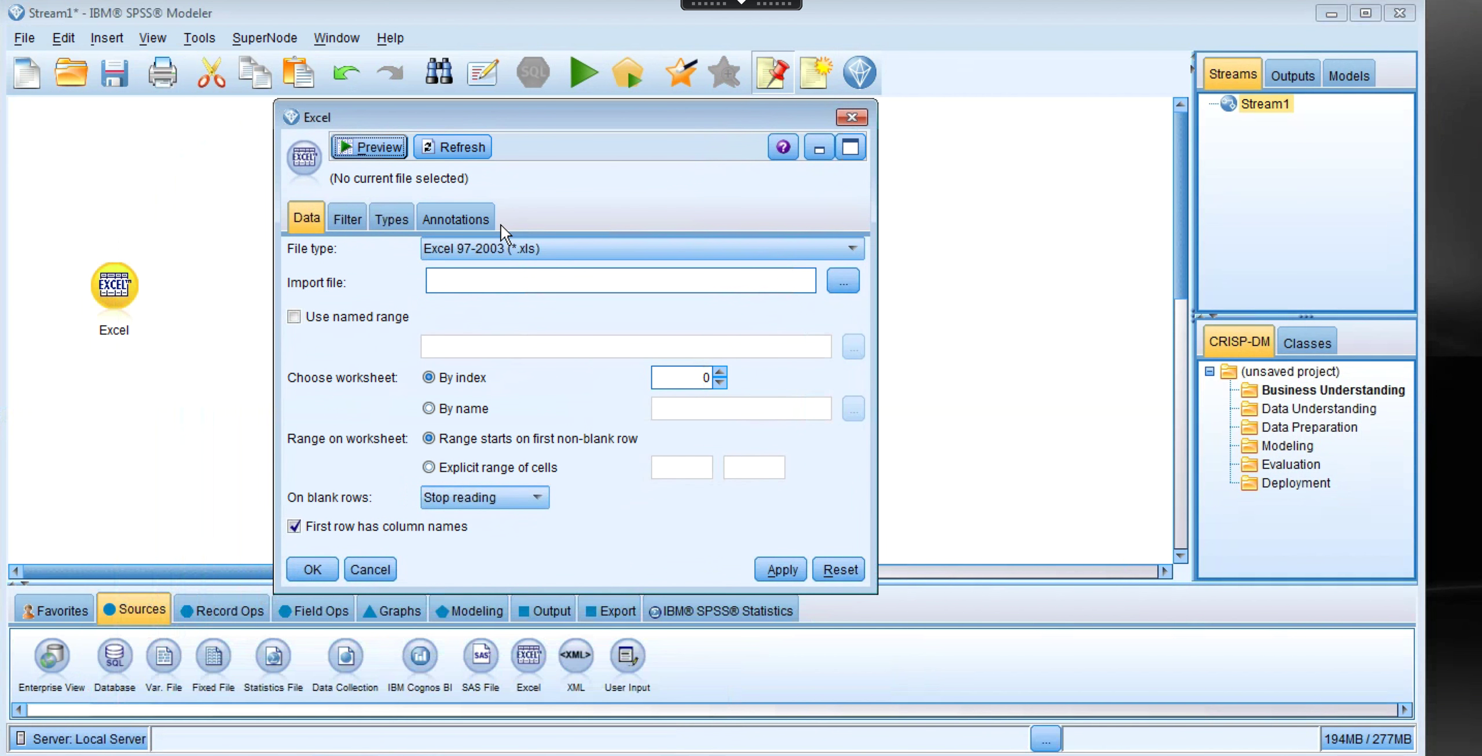
left_click(842, 287)
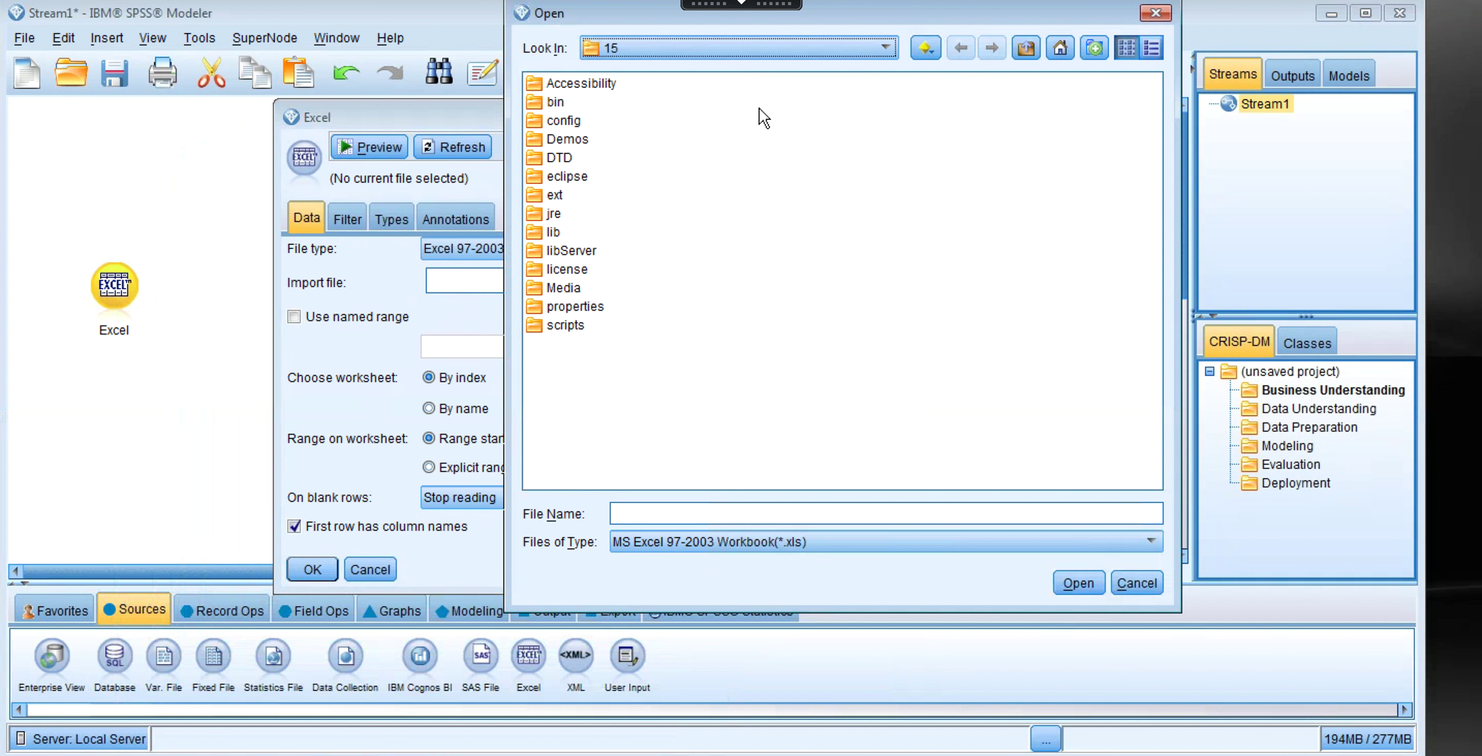
left_click(722, 50)
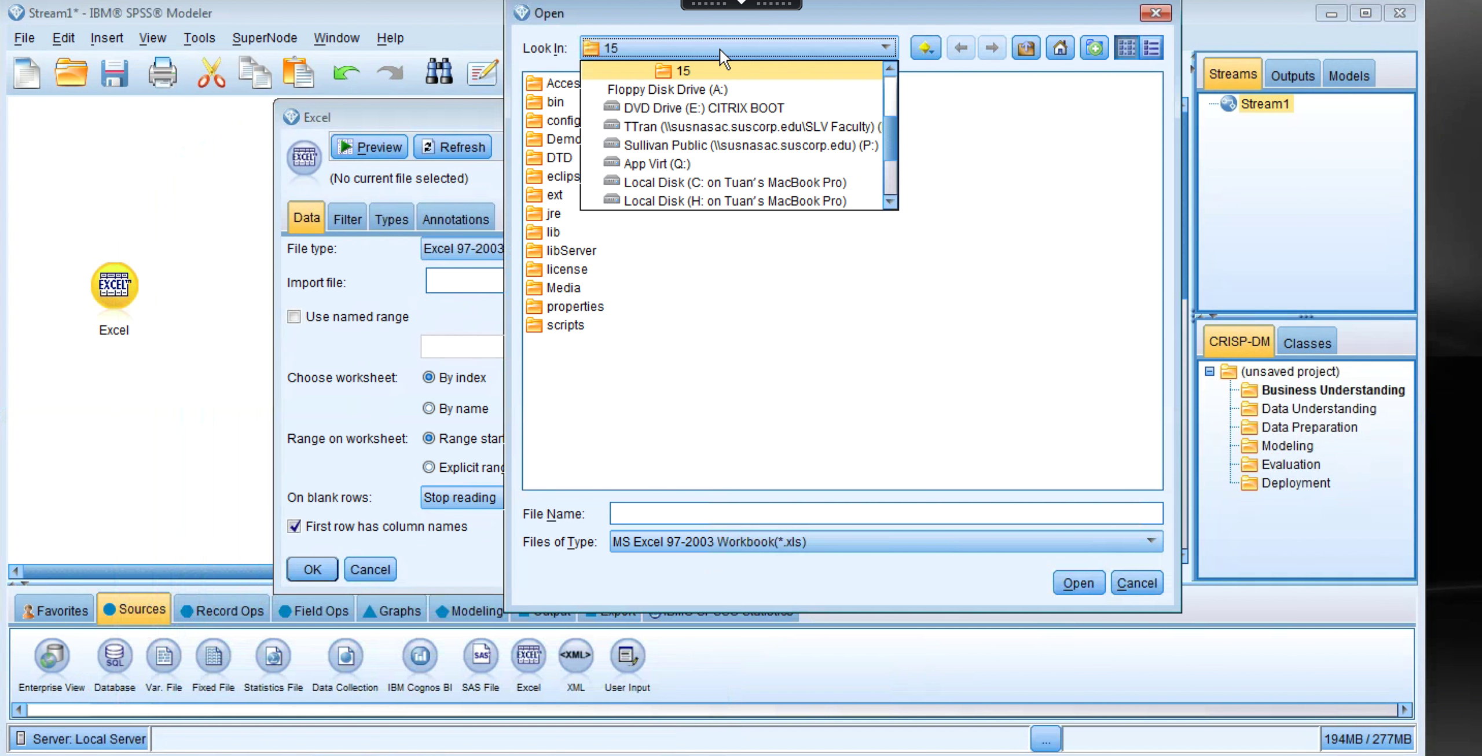
left_click(727, 127)
double_click(579, 86)
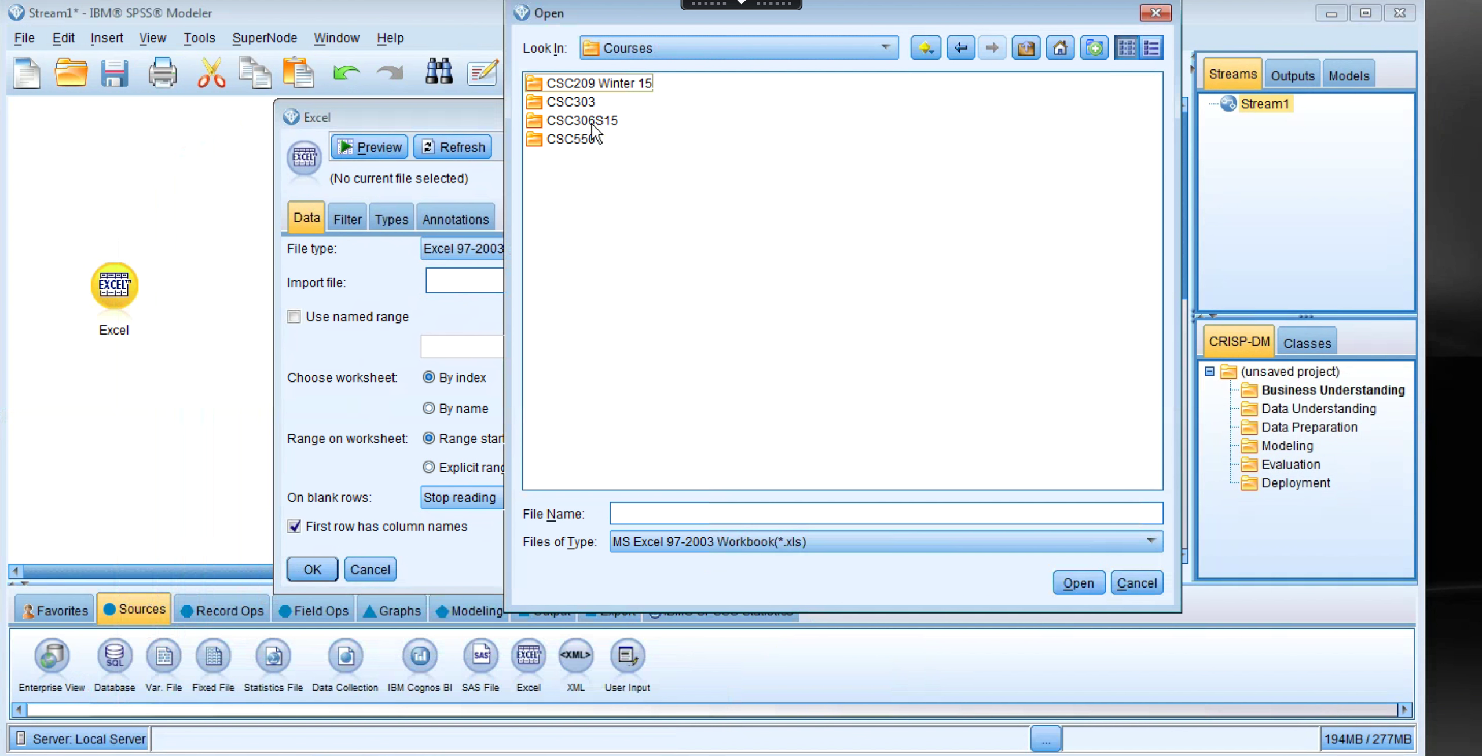
double_click(585, 140)
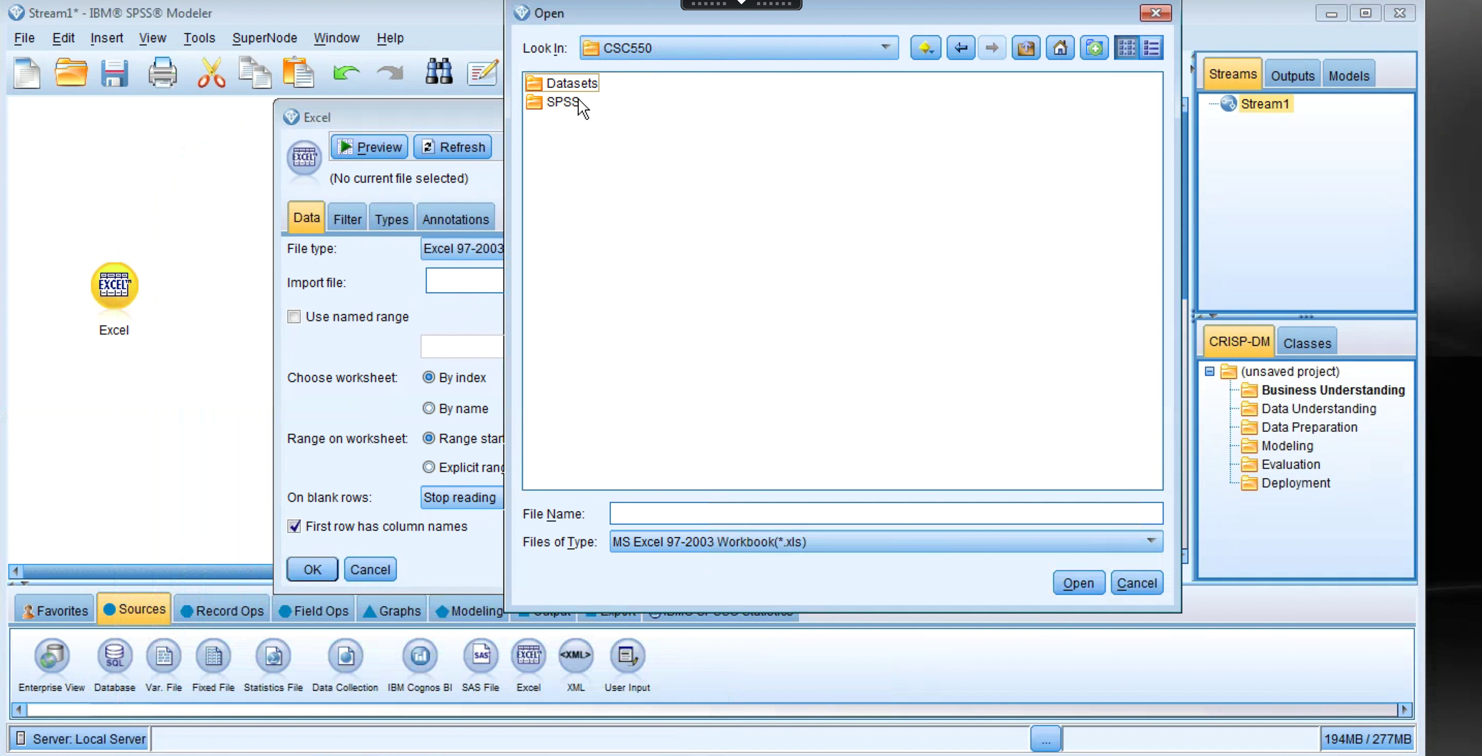
double_click(576, 87)
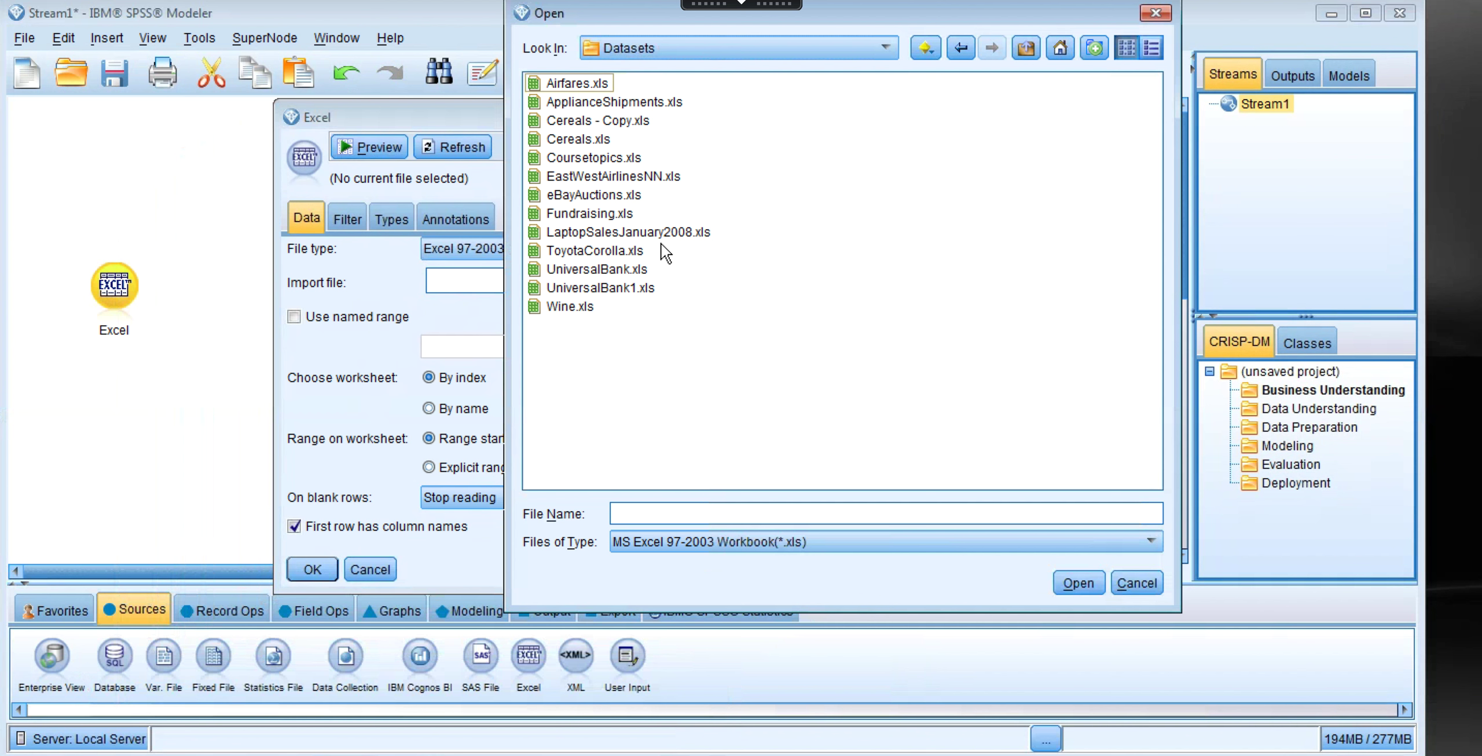
left_click(884, 47)
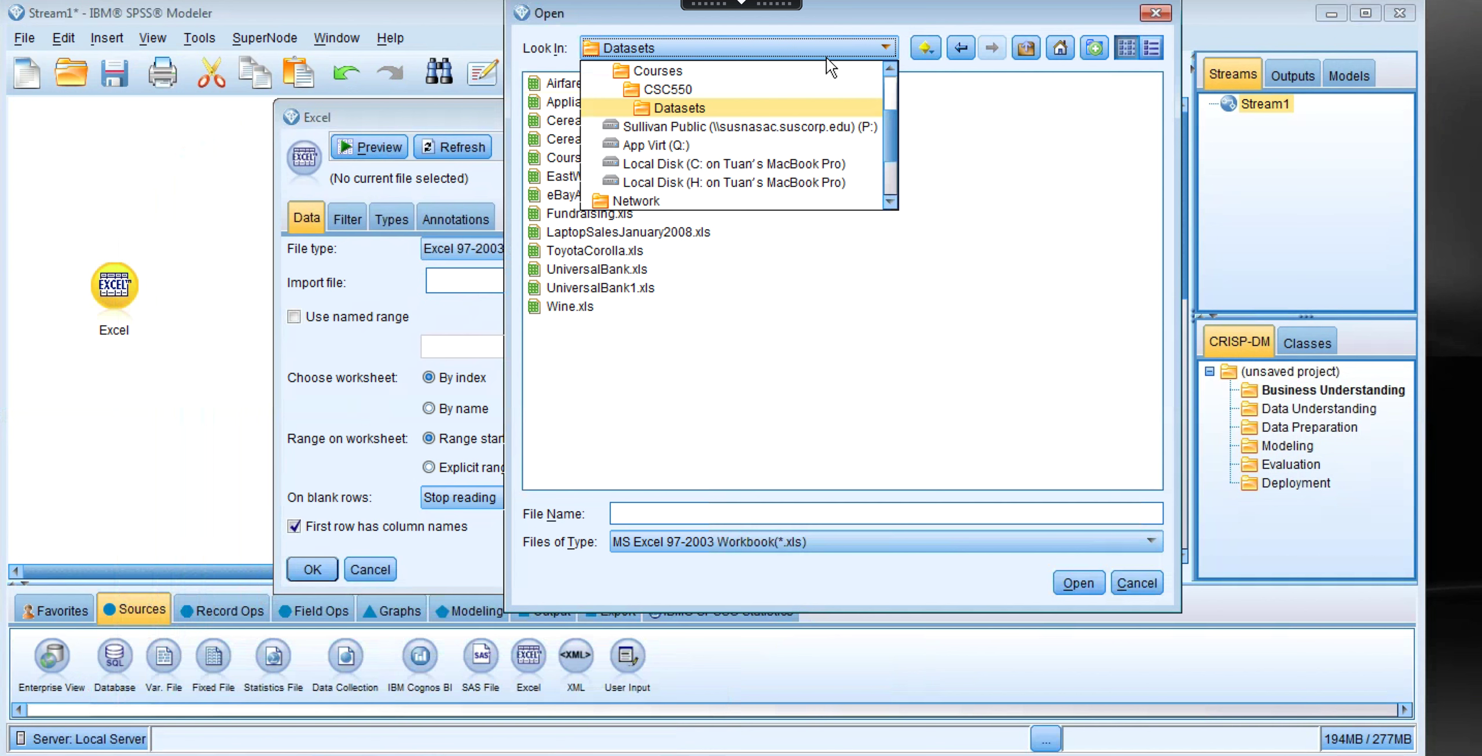
left_click(740, 90)
Step: Choose BostonHousing.xls from the SPSS folder as the Excel node's import file
left_click(556, 102)
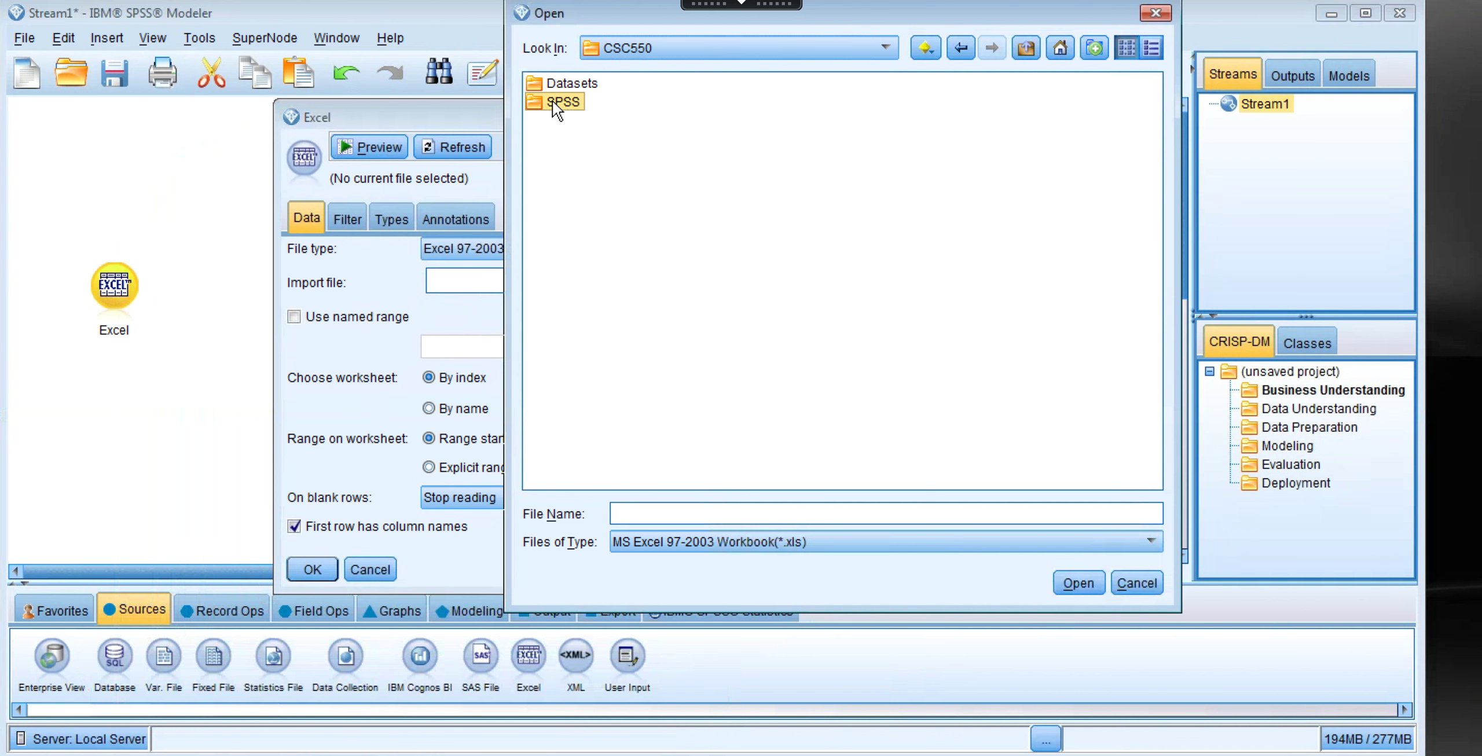
double_click(554, 101)
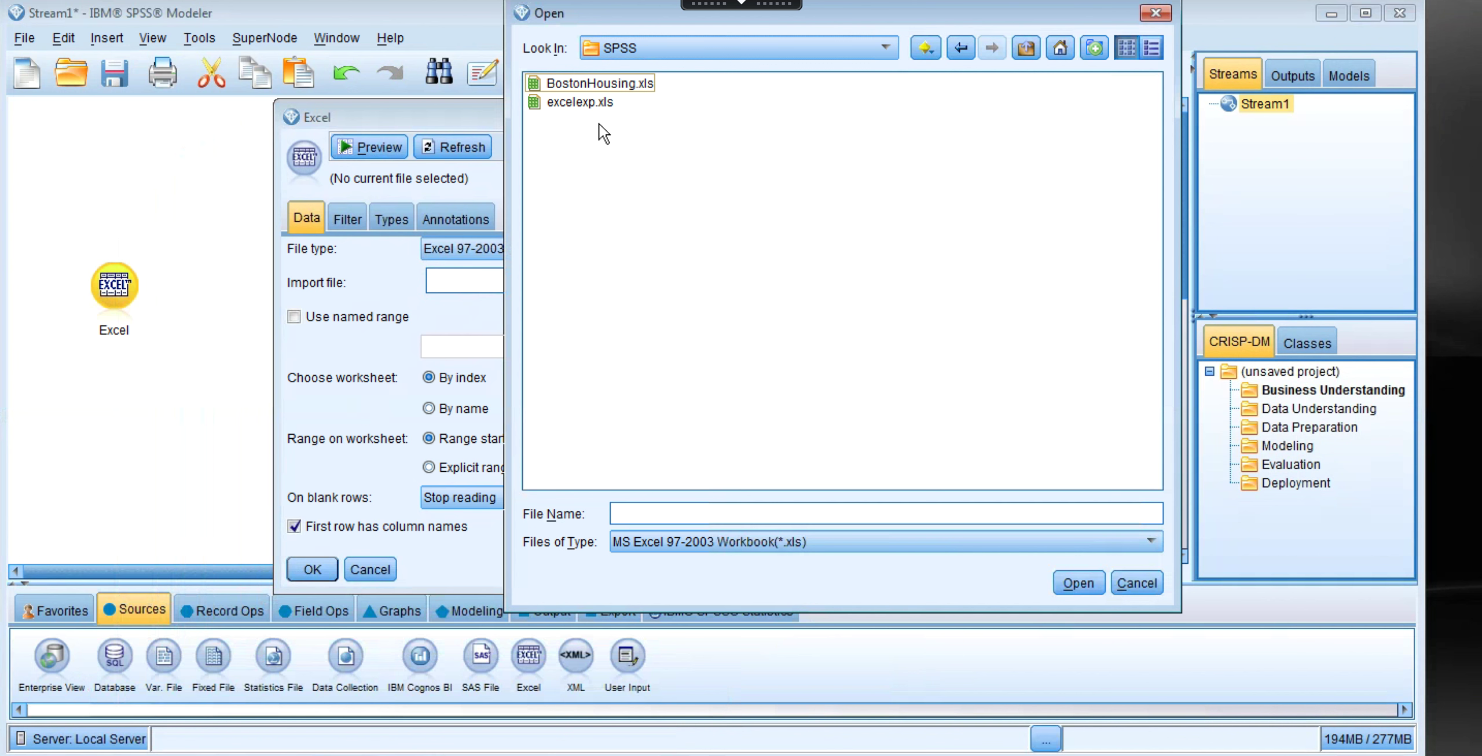
double_click(586, 83)
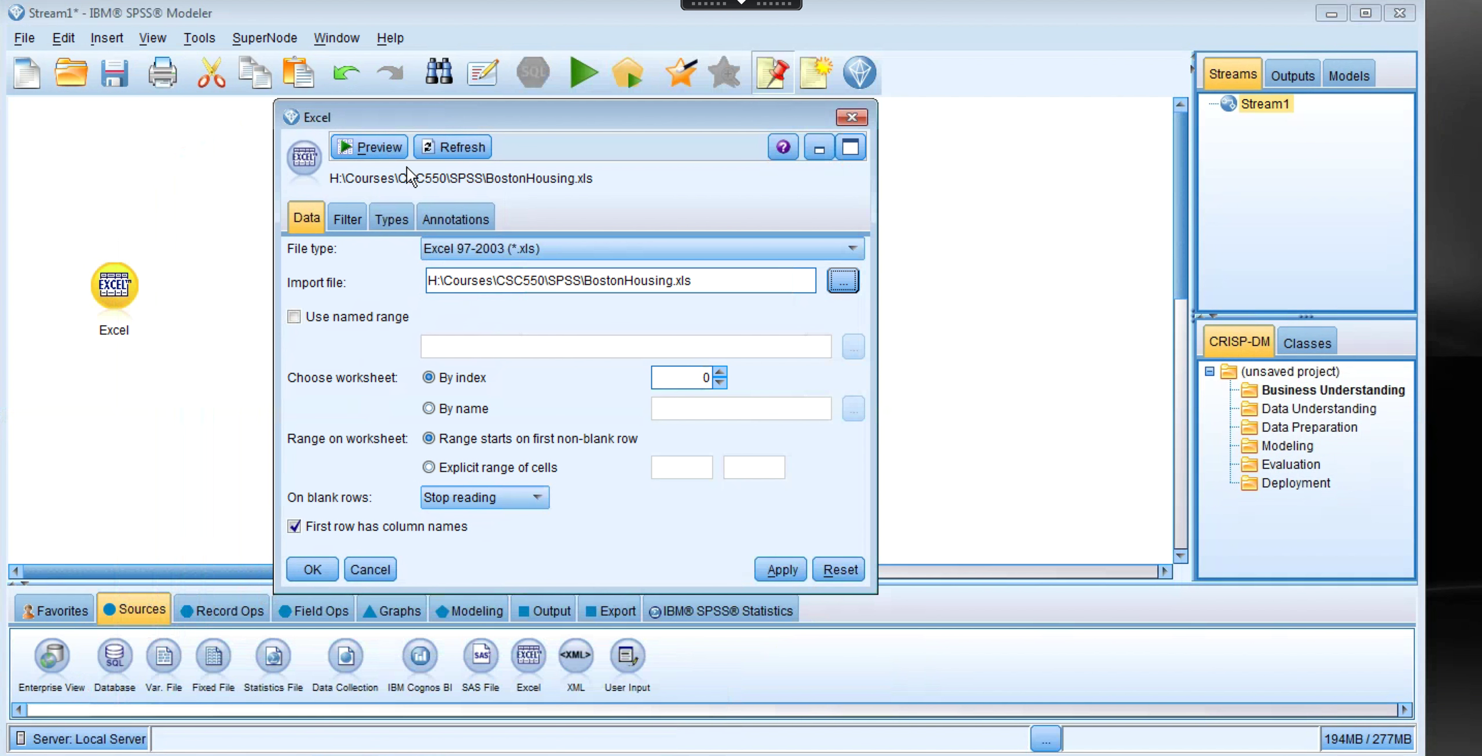
Step: Preview the imported records with all columns visible and accept the Excel node's settings
left_click(367, 148)
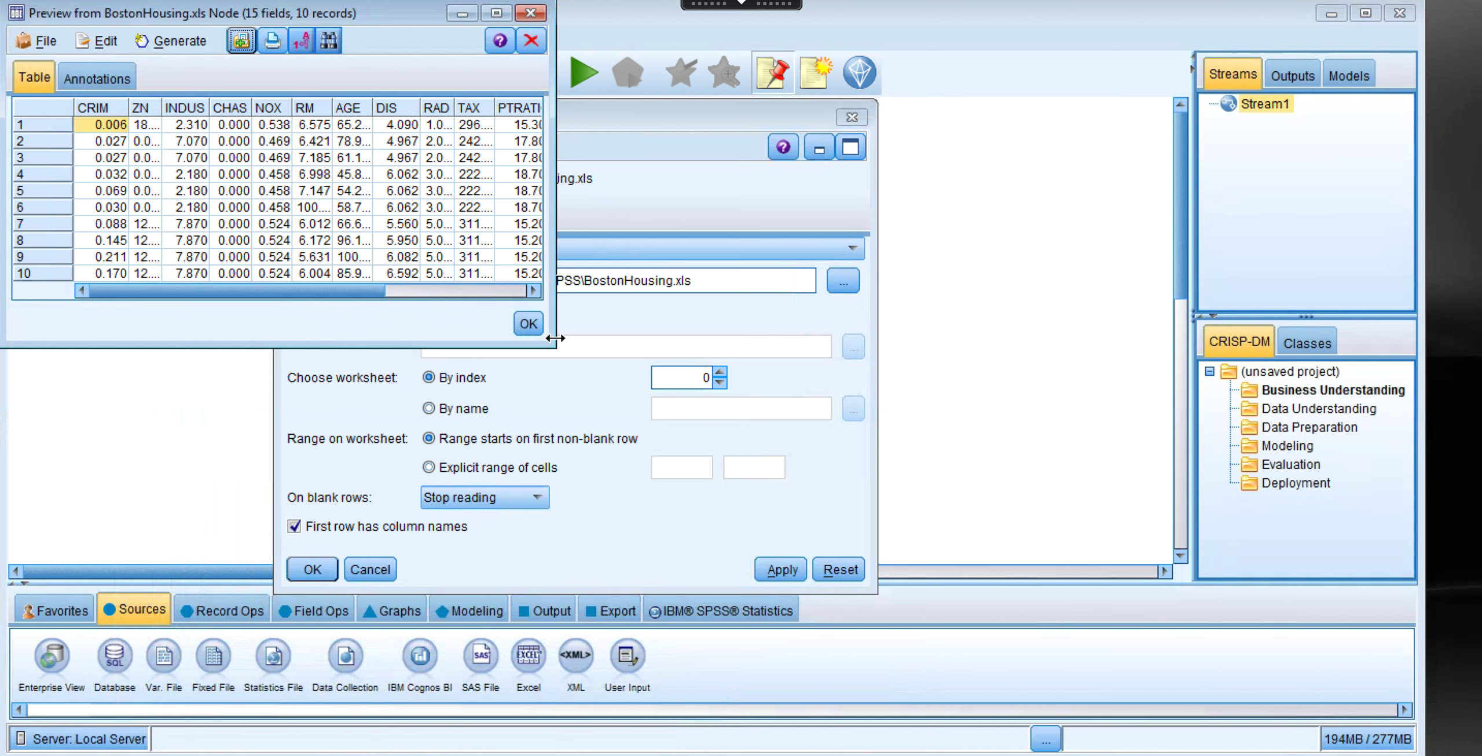
left_click_drag(556, 338, 983, 342)
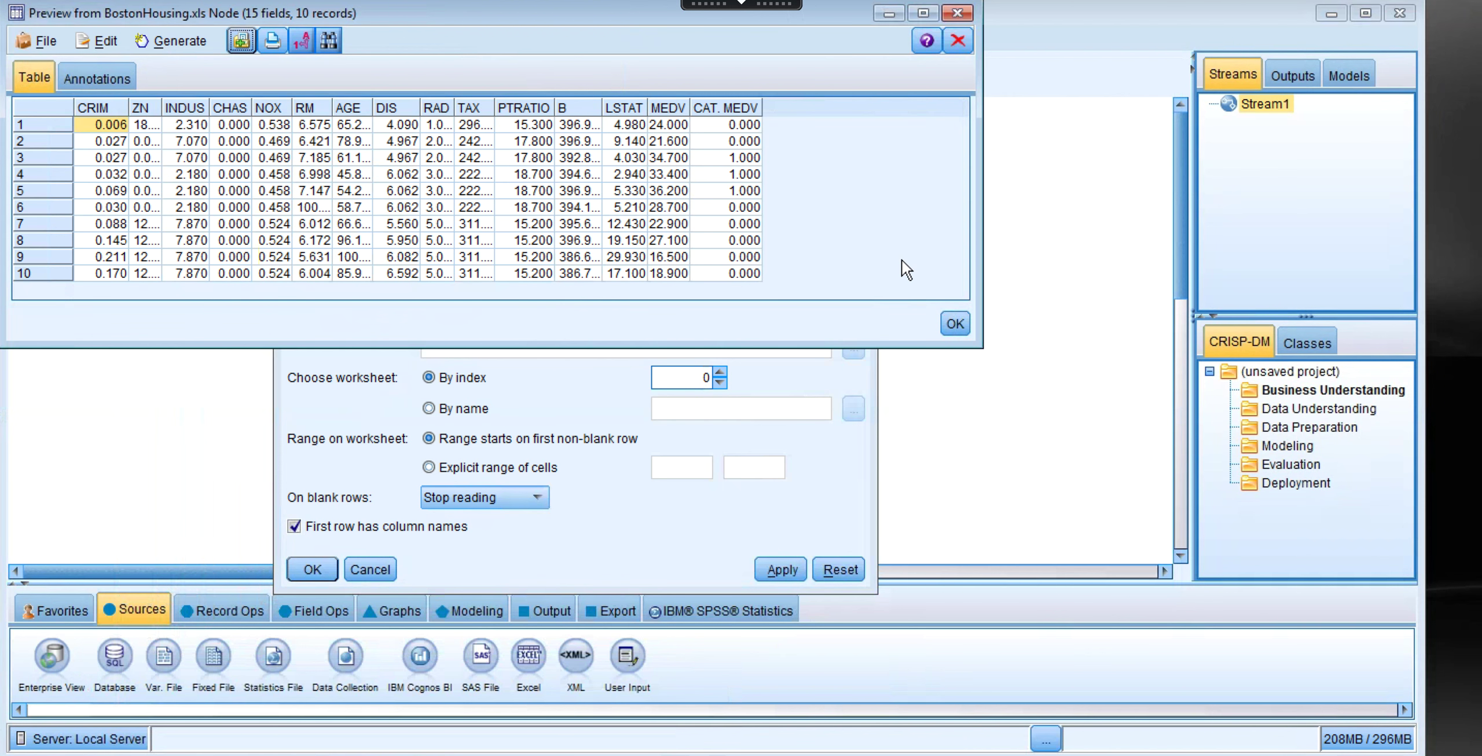
left_click(953, 325)
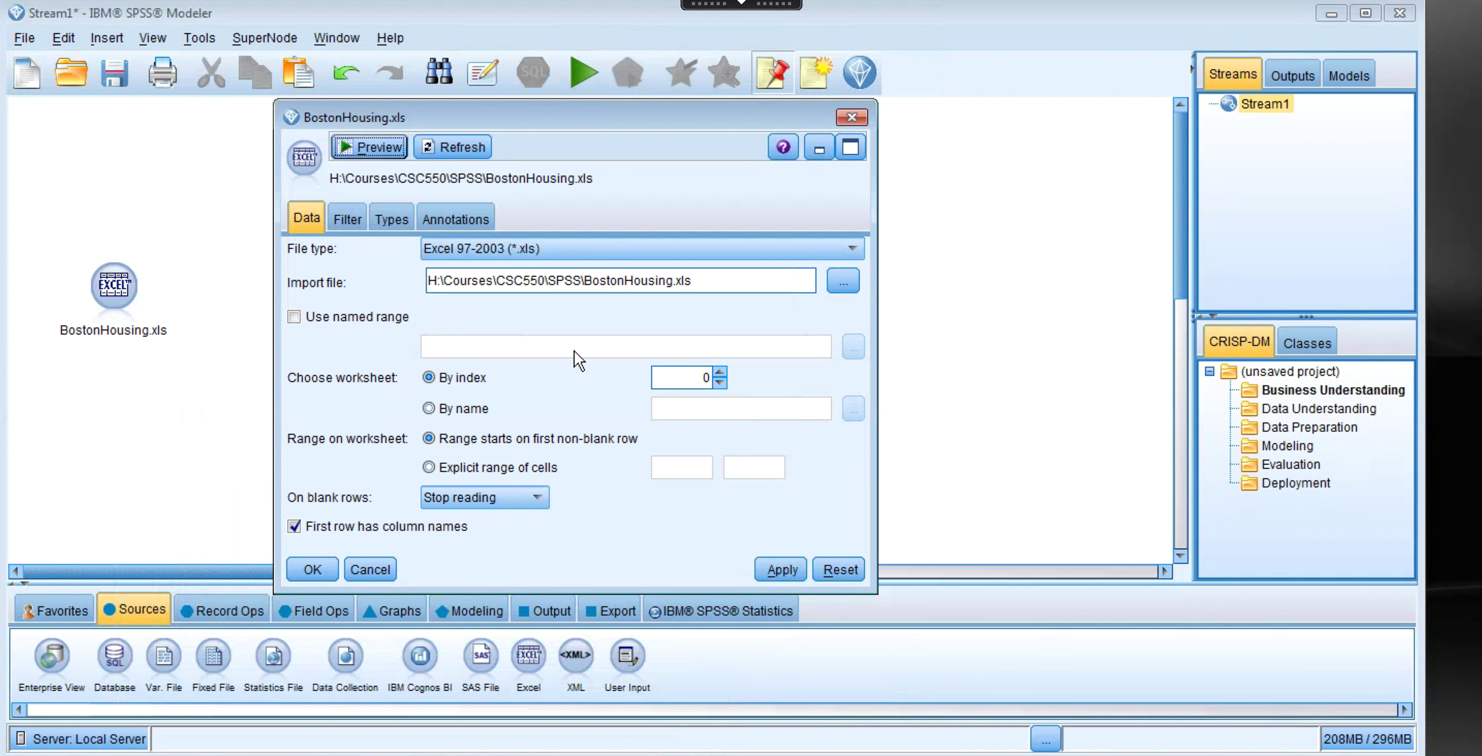
left_click(312, 568)
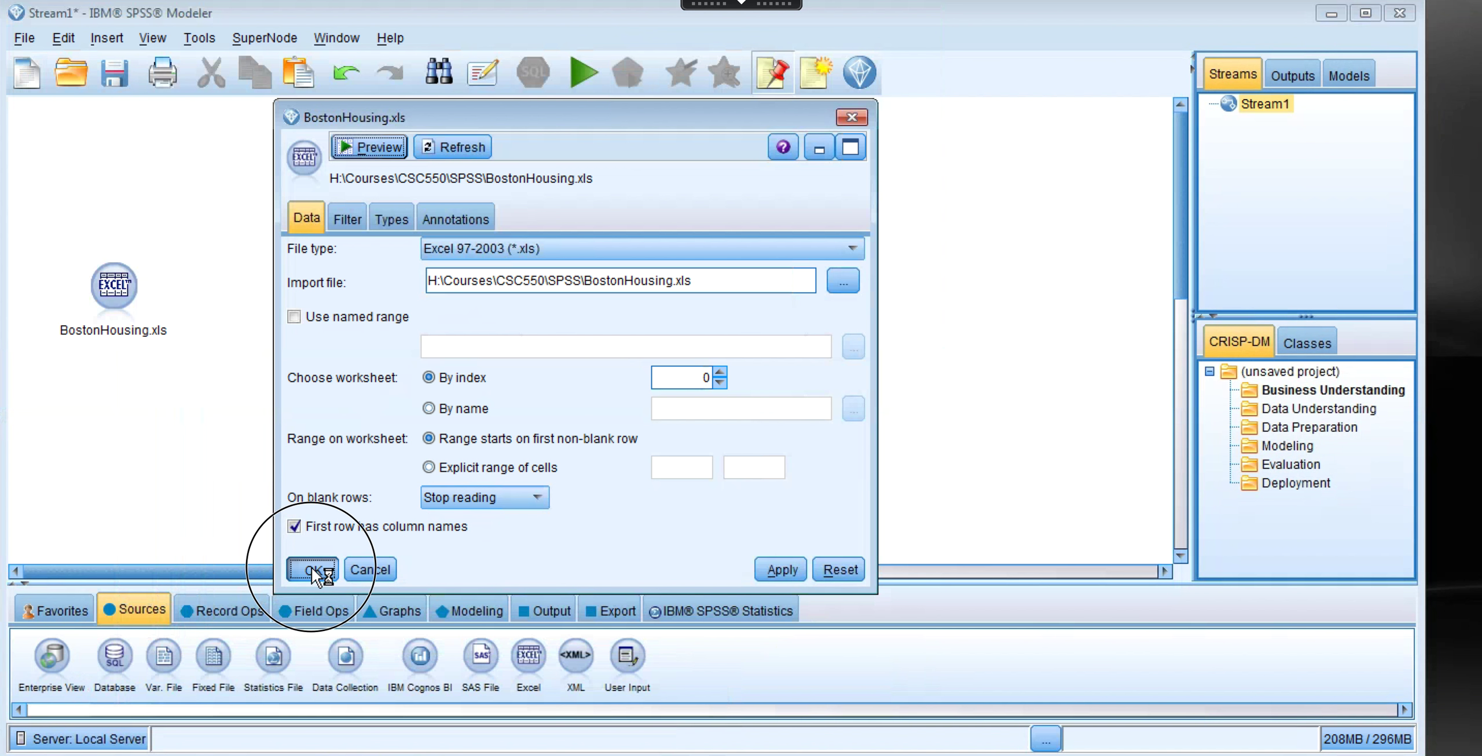
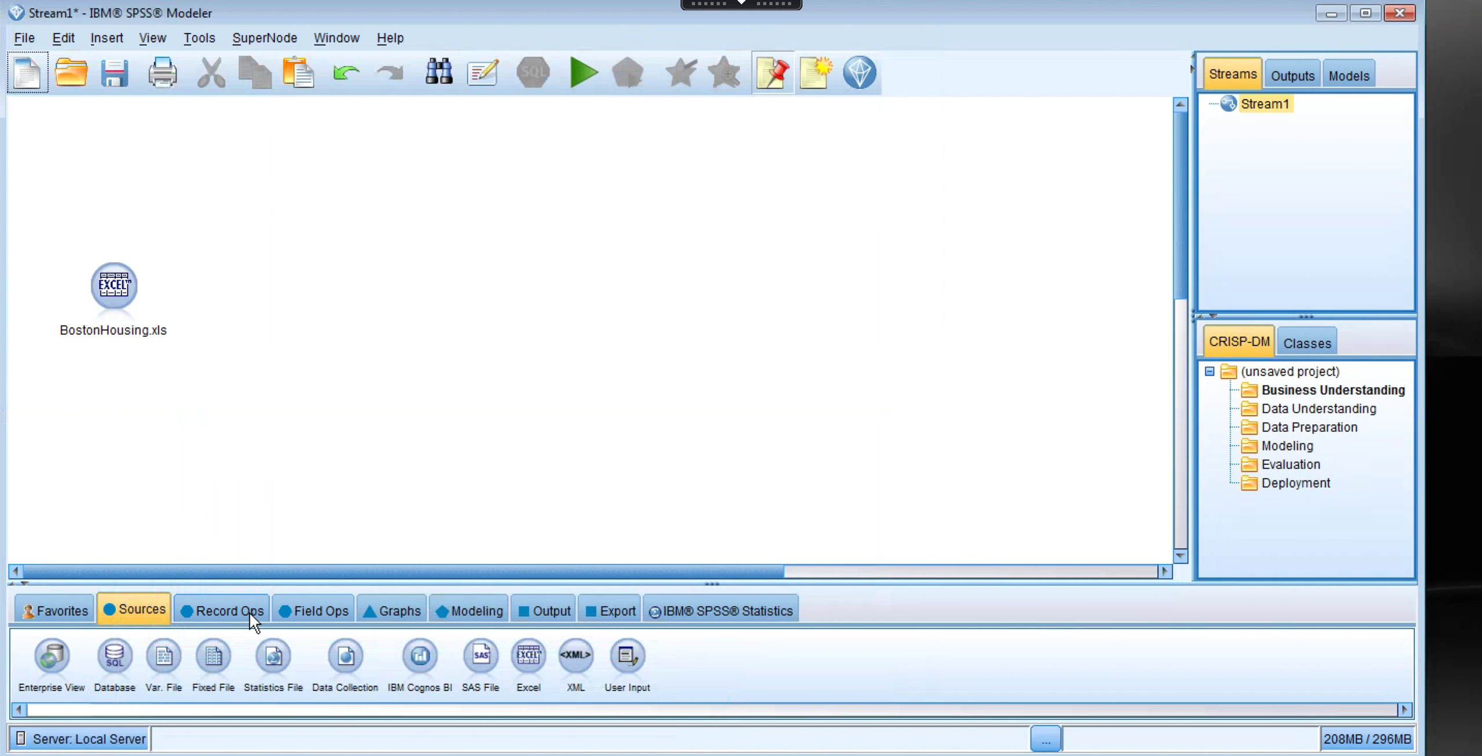
Step: Add a Type node connected downstream of the BostonHousing.xls source node
left_click(316, 612)
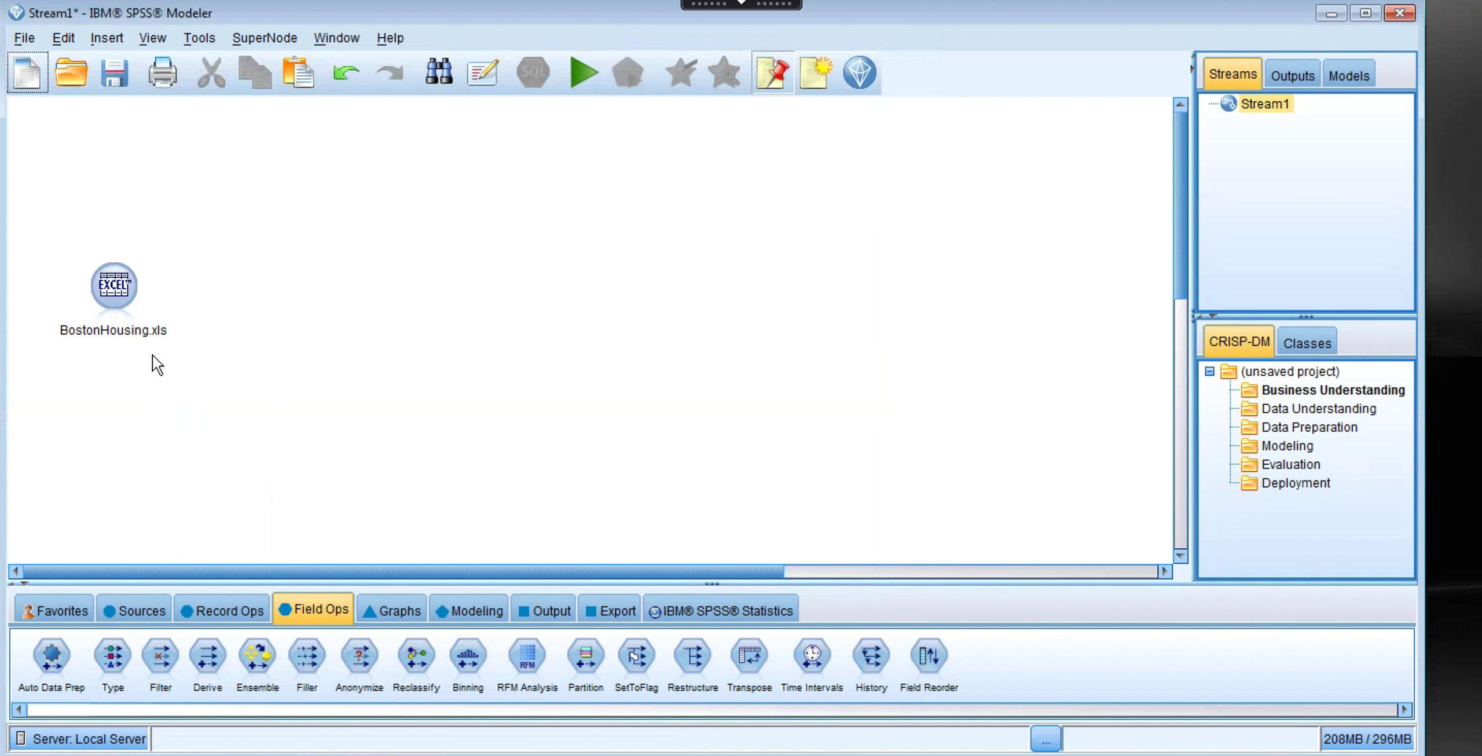
left_click(120, 291)
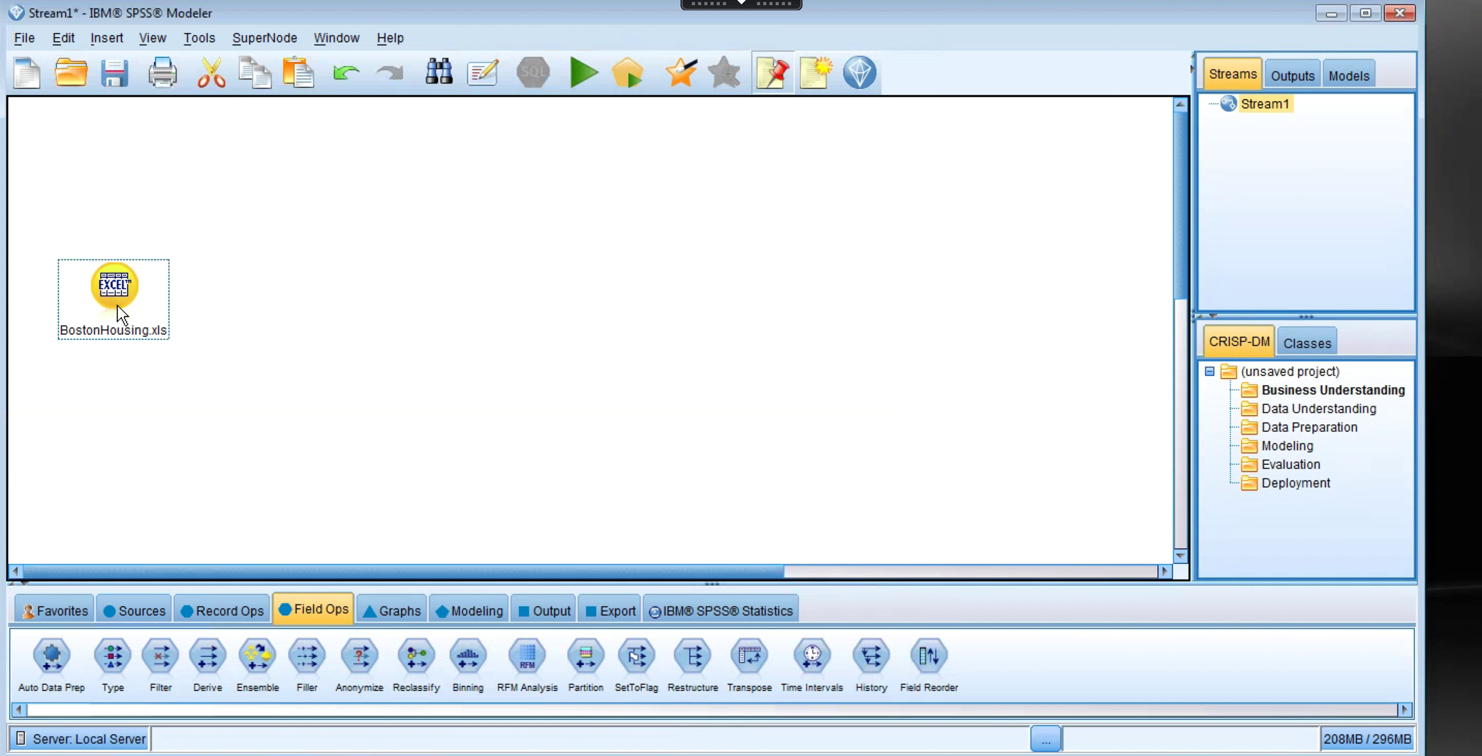
double_click(113, 665)
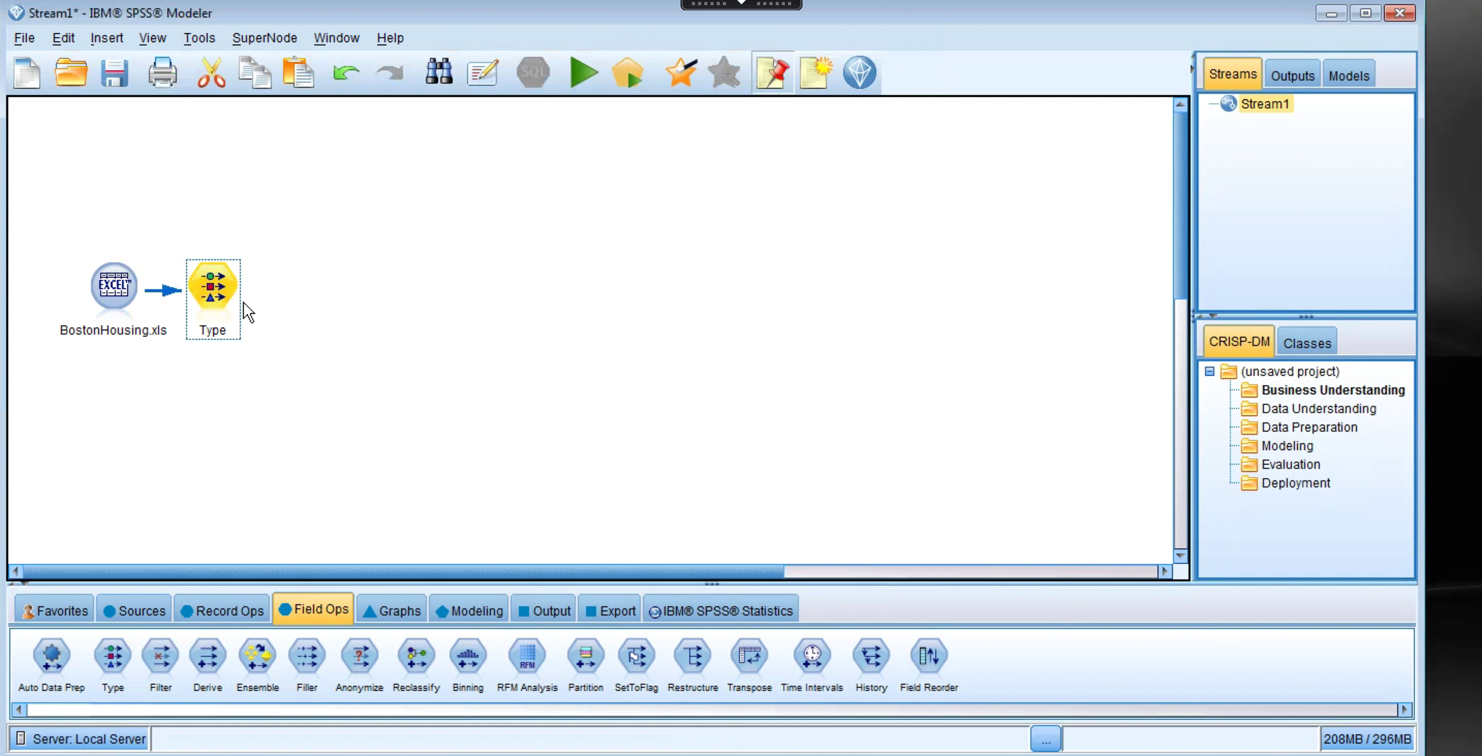
Step: Open the Type node, widen its dialog to review each field's measurement, and read in the values of all fields
double_click(211, 291)
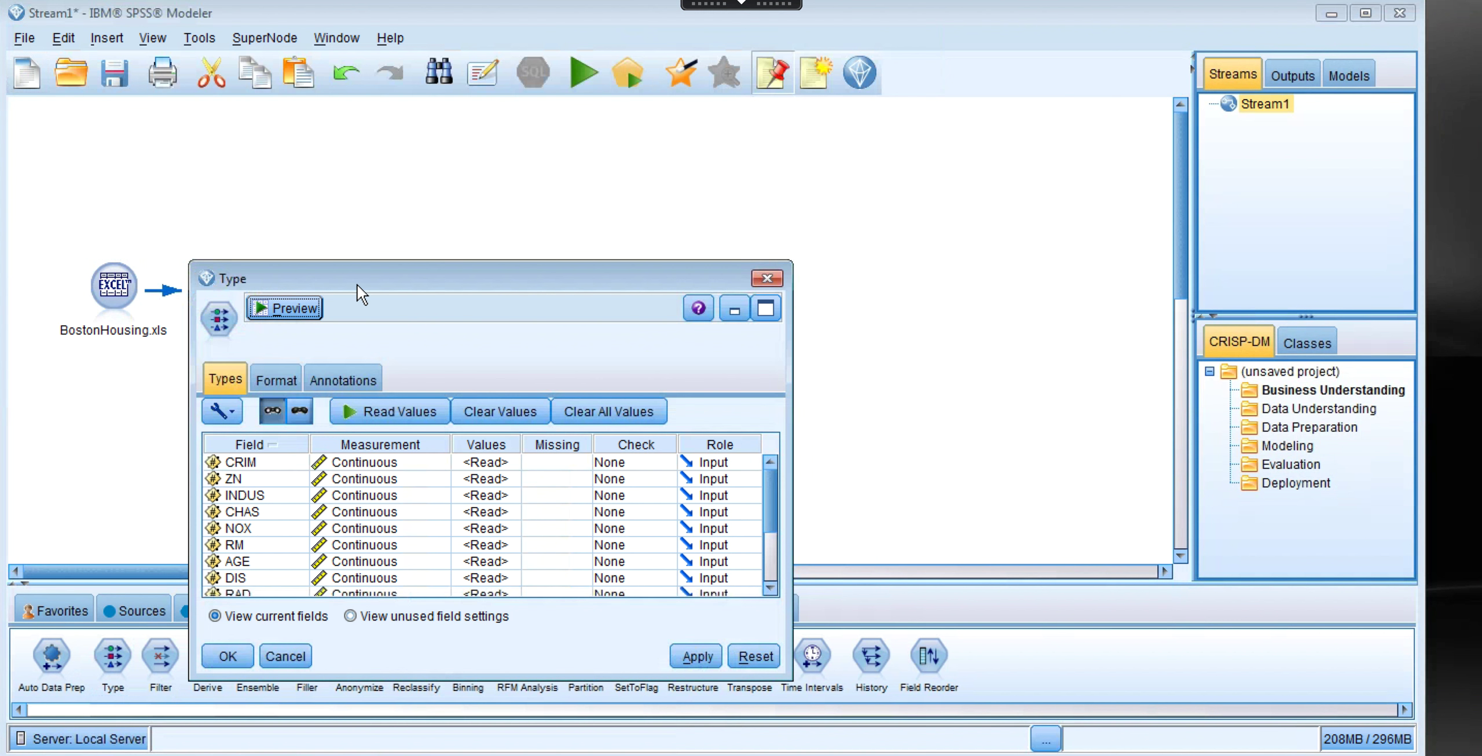
left_click_drag(356, 284, 434, 93)
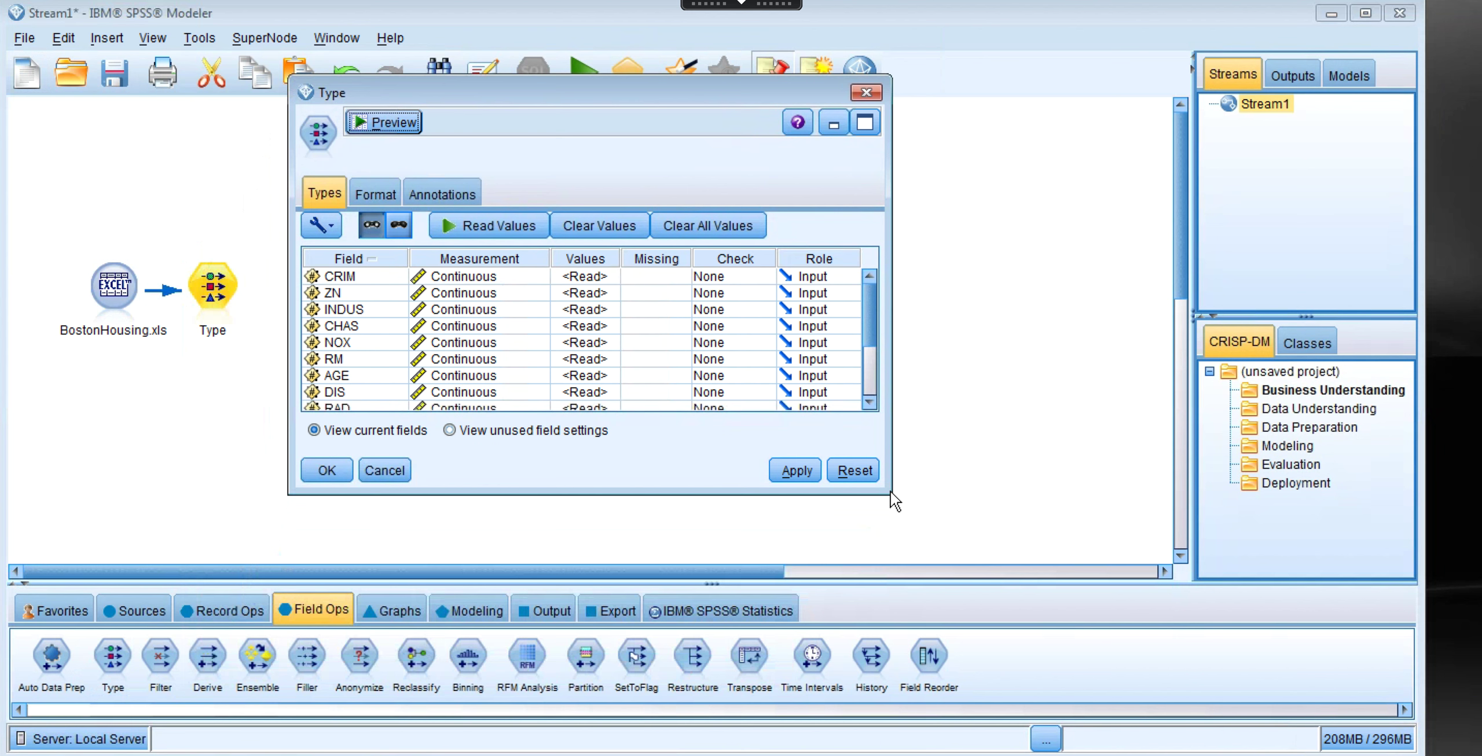
left_click_drag(886, 488, 1044, 533)
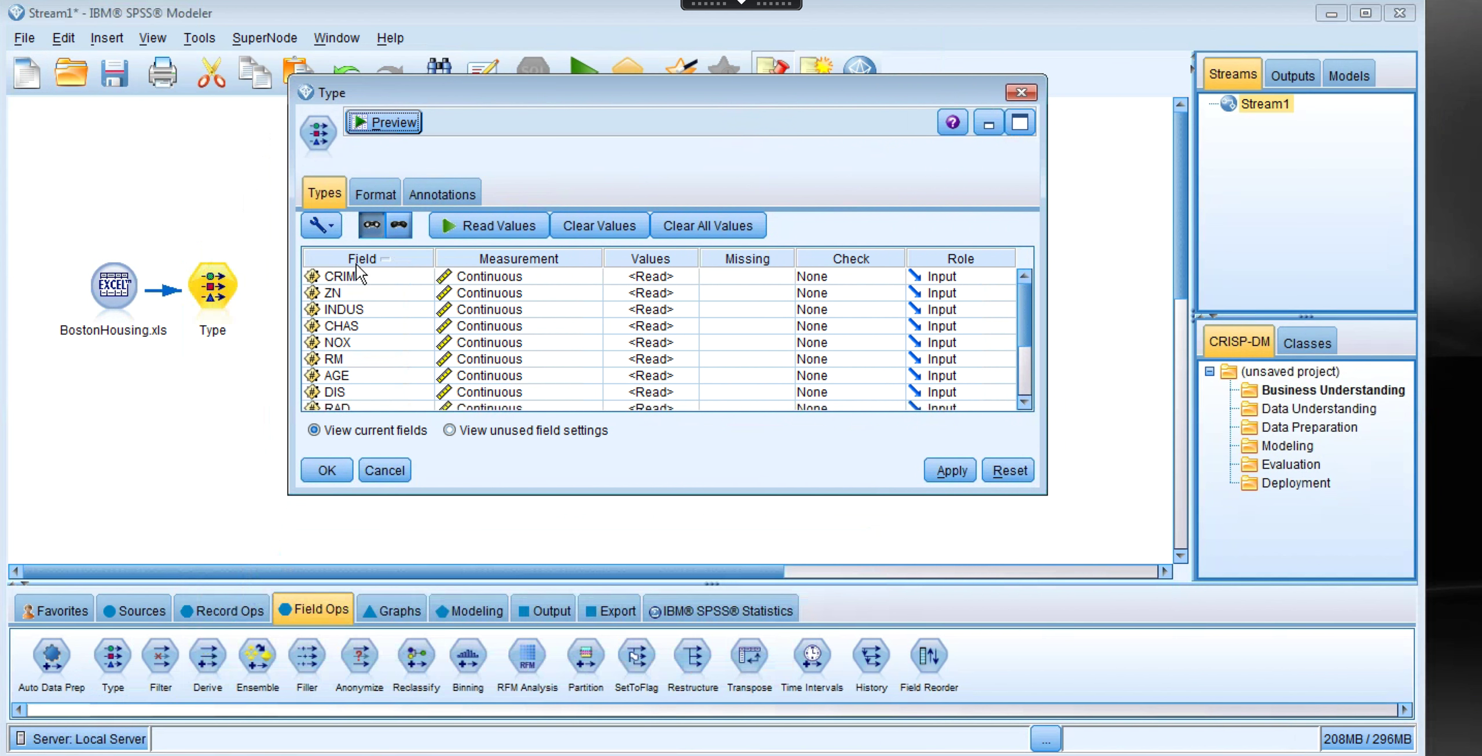
scroll(349, 359, "down", 2)
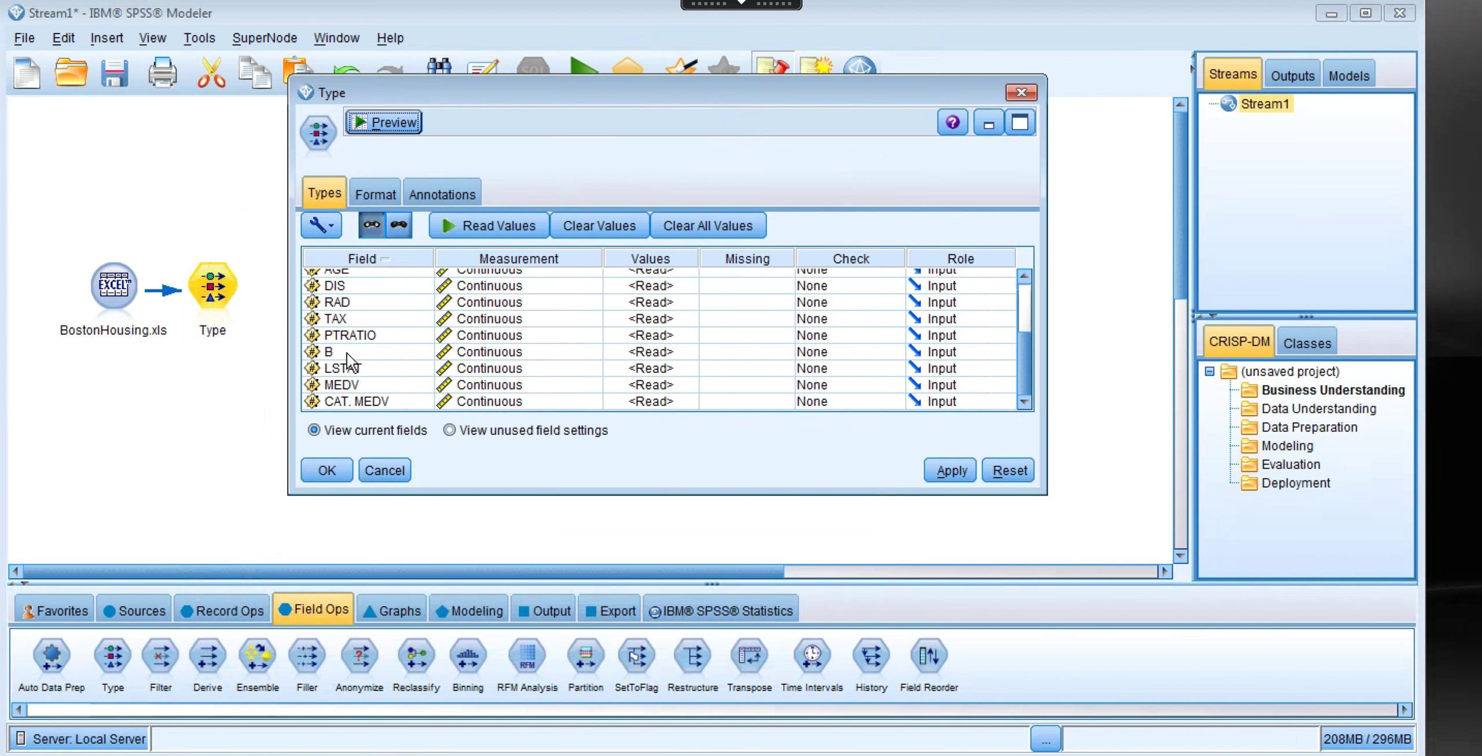
scroll(349, 361, "up", 2)
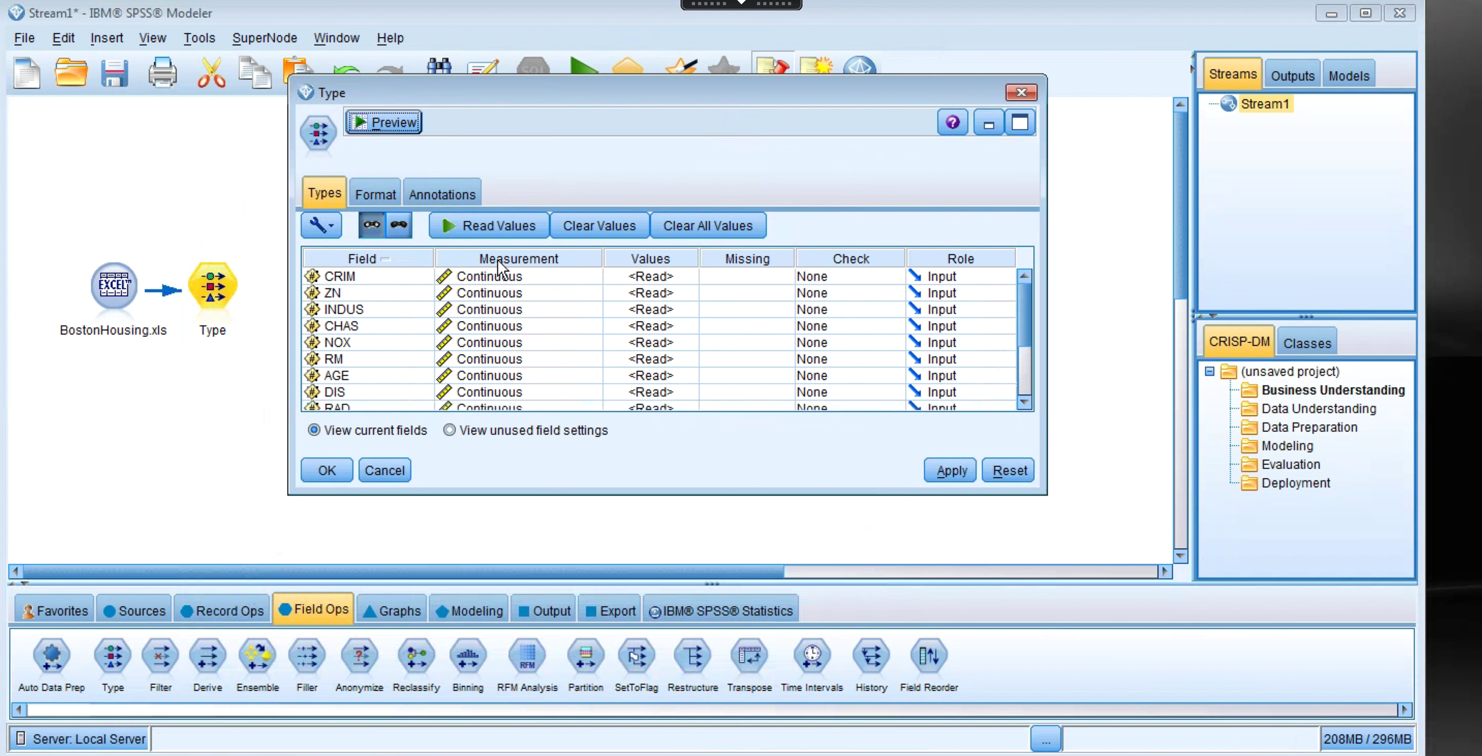
scroll(524, 342, "down", 2)
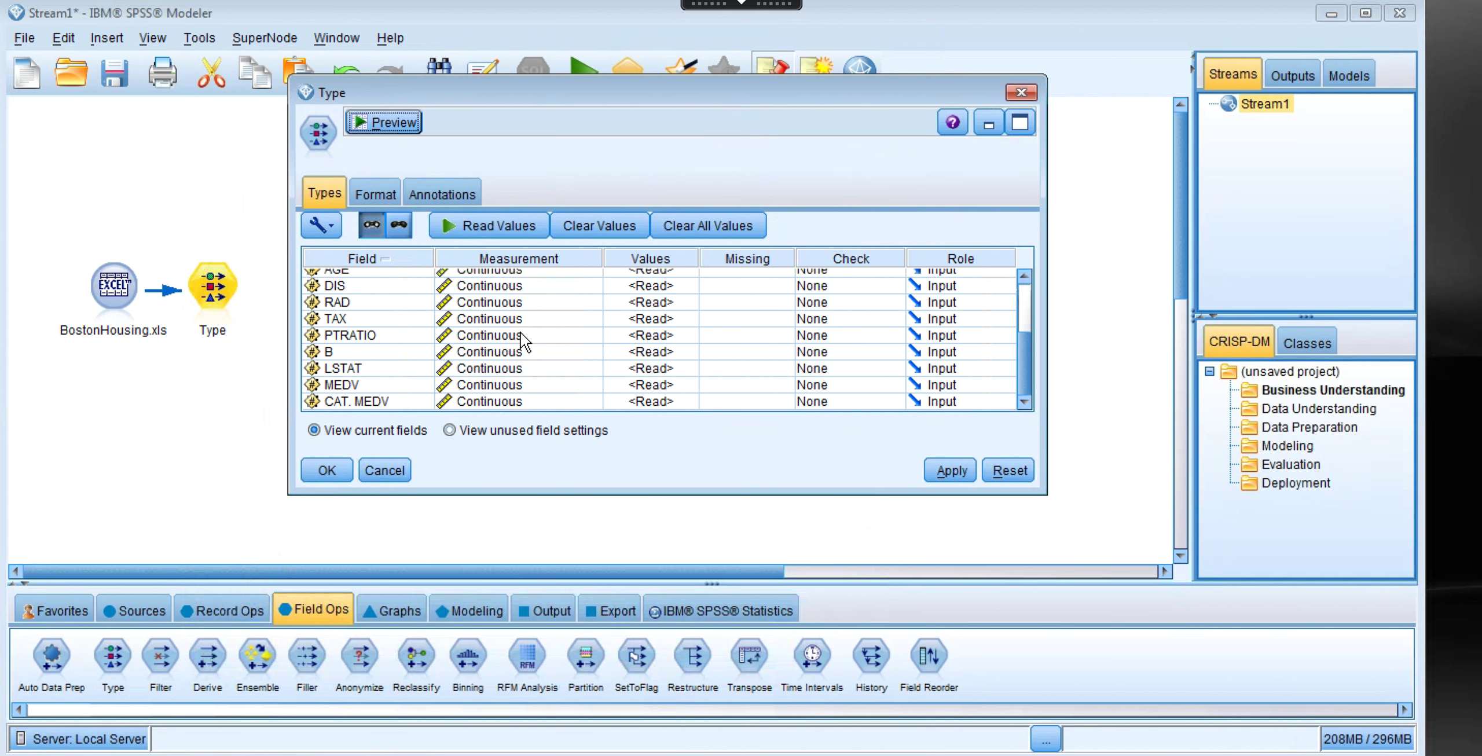
scroll(524, 342, "up", 2)
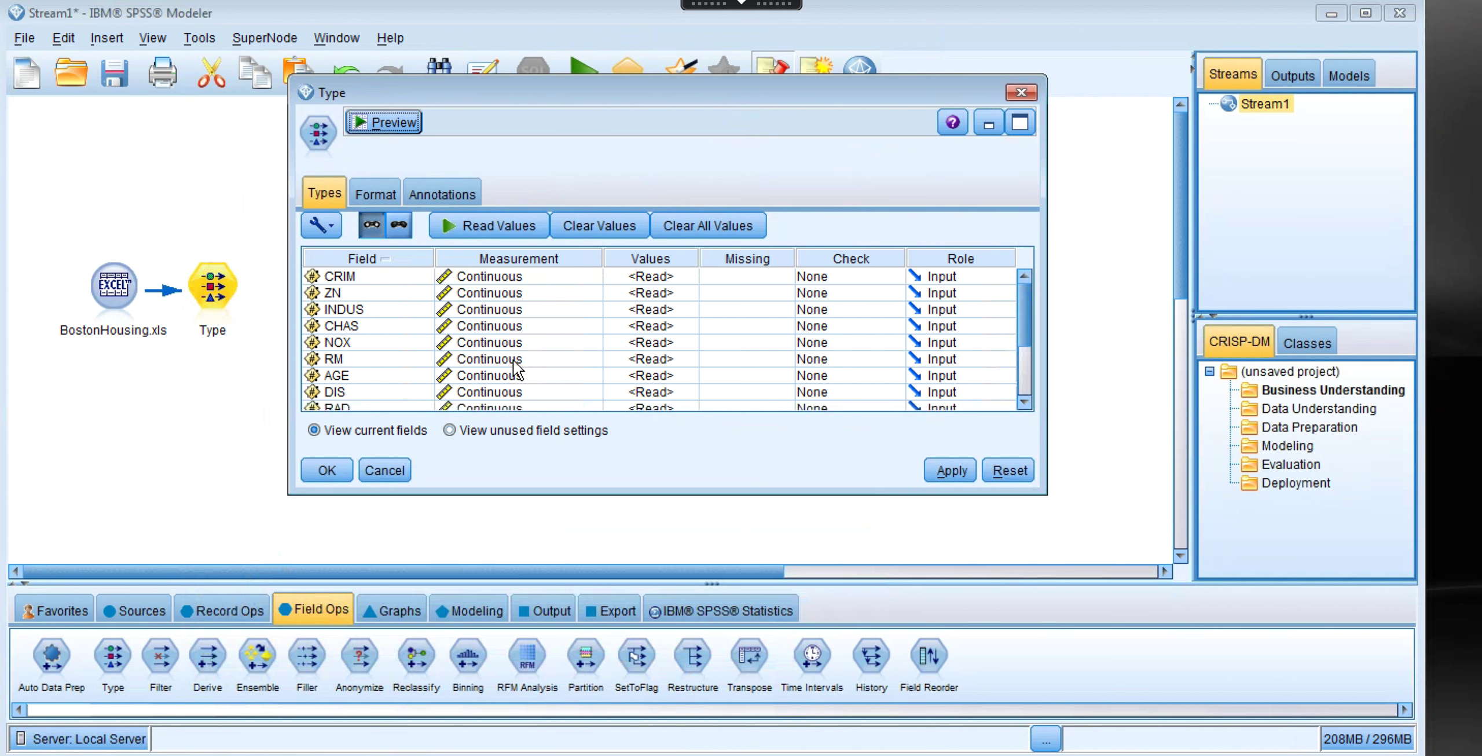
scroll(517, 368, "down", 2)
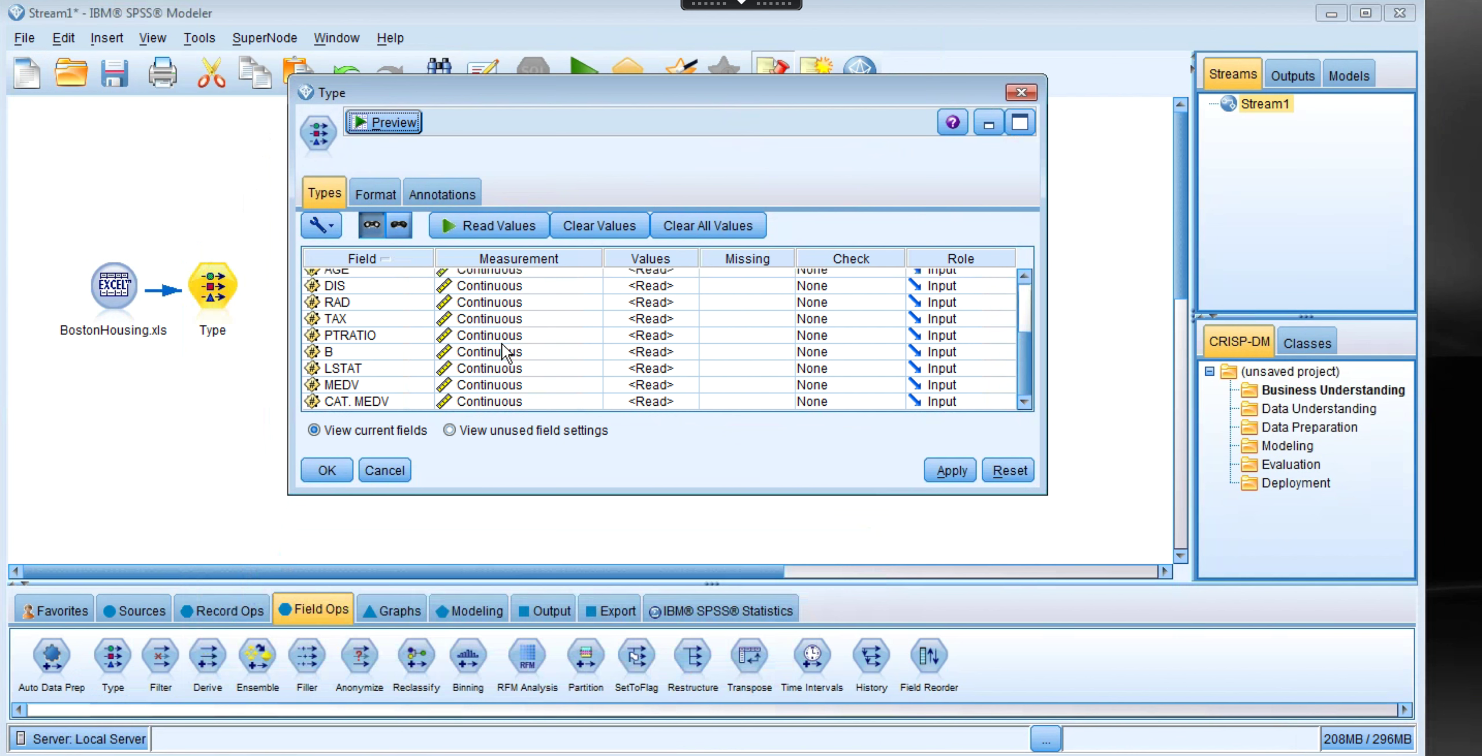
scroll(581, 356, "up", 3)
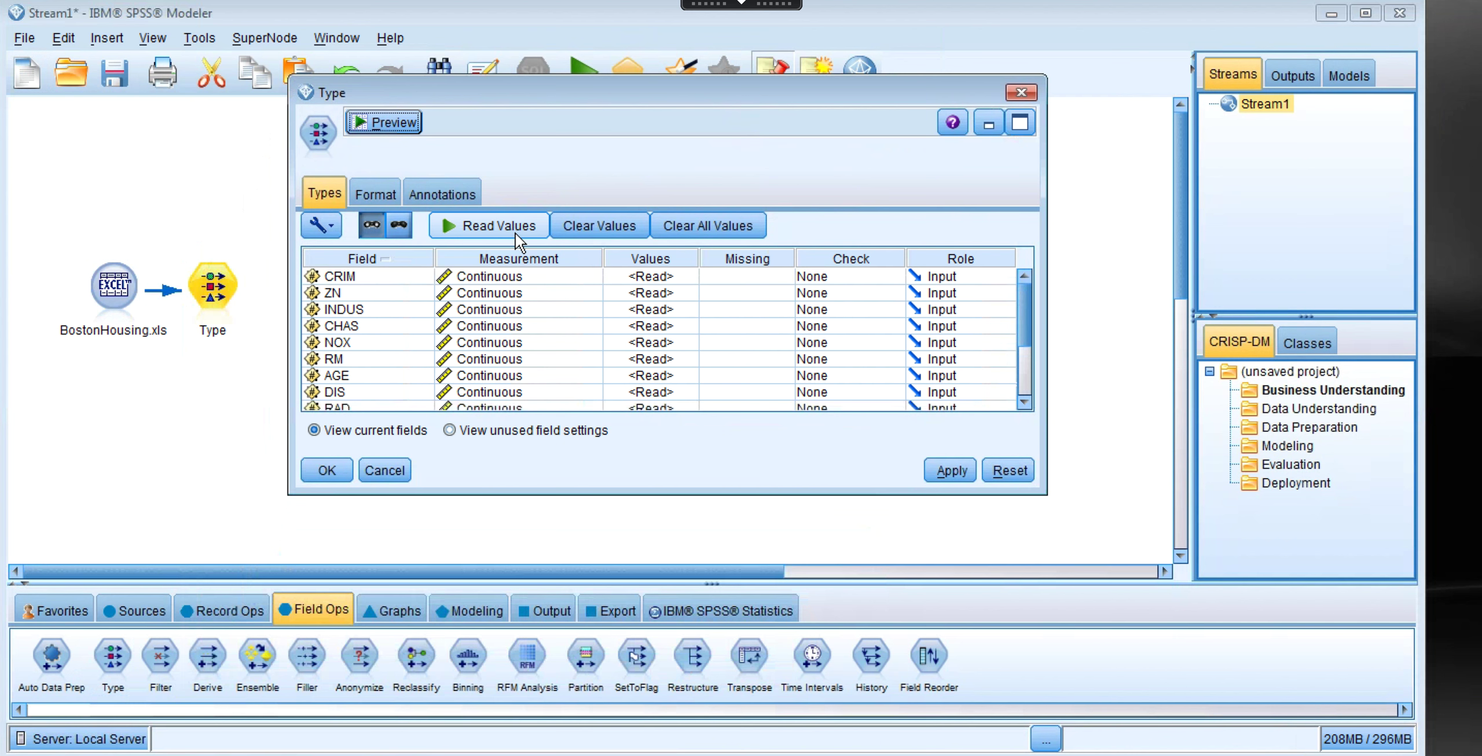
left_click(493, 229)
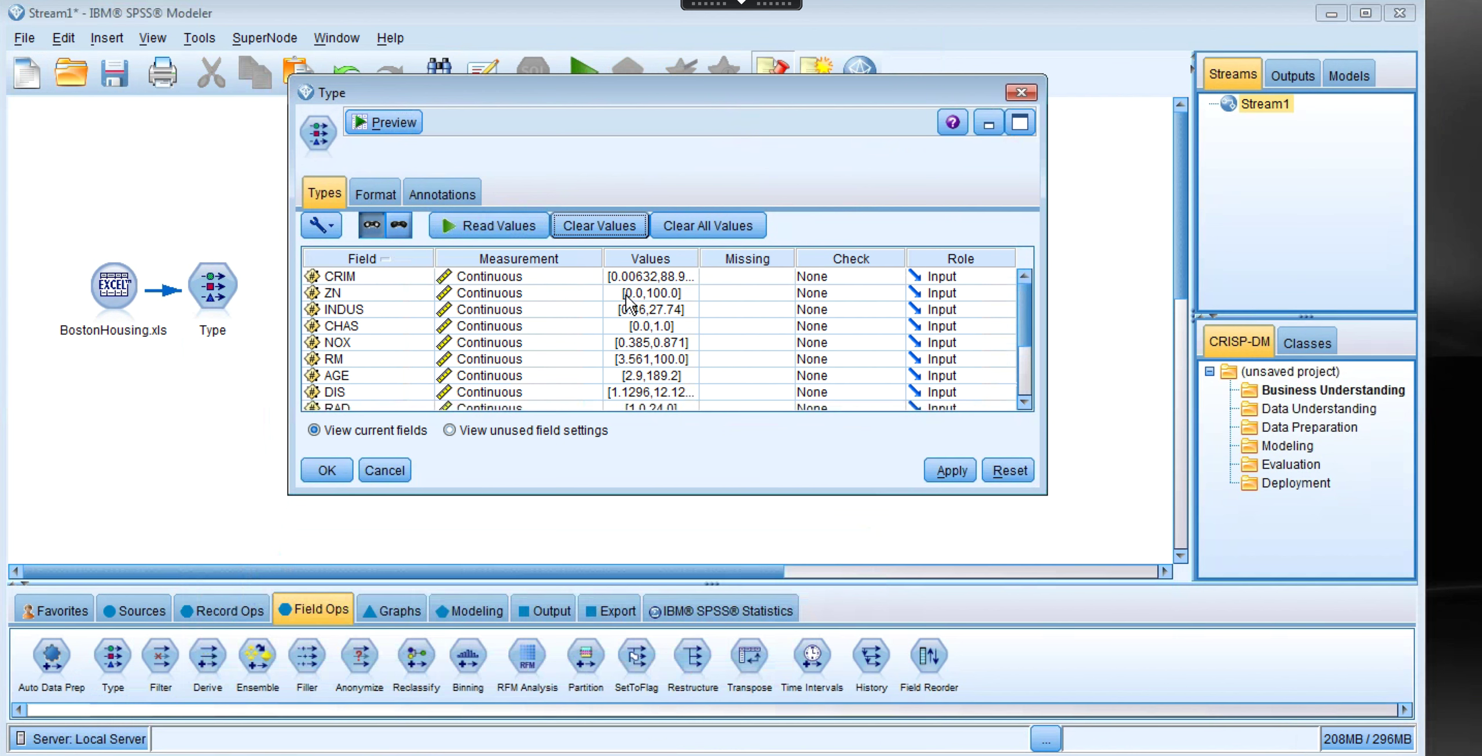
Step: Check the value ranges read for the remaining fields, then preview the Type node's output records and close the preview
scroll(639, 358, "down", 3)
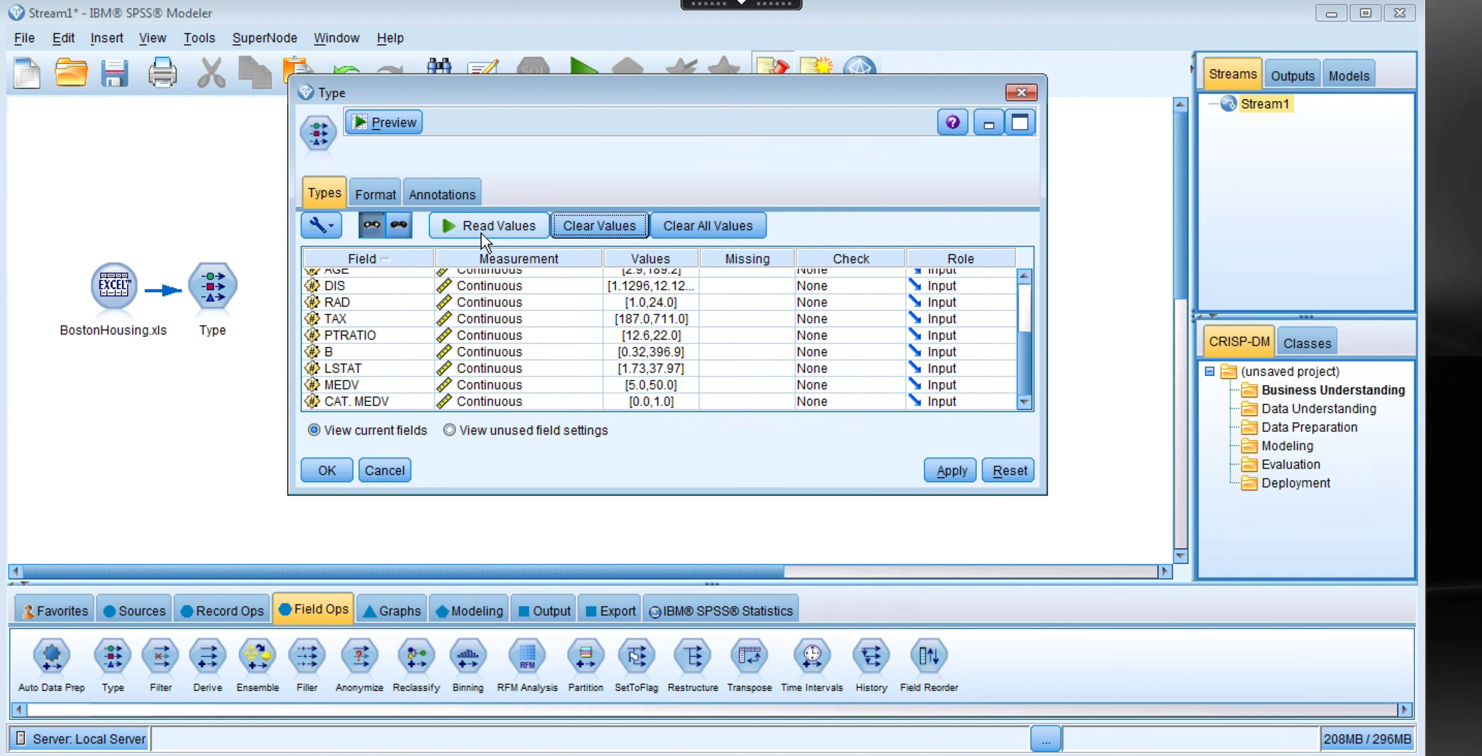
left_click(384, 124)
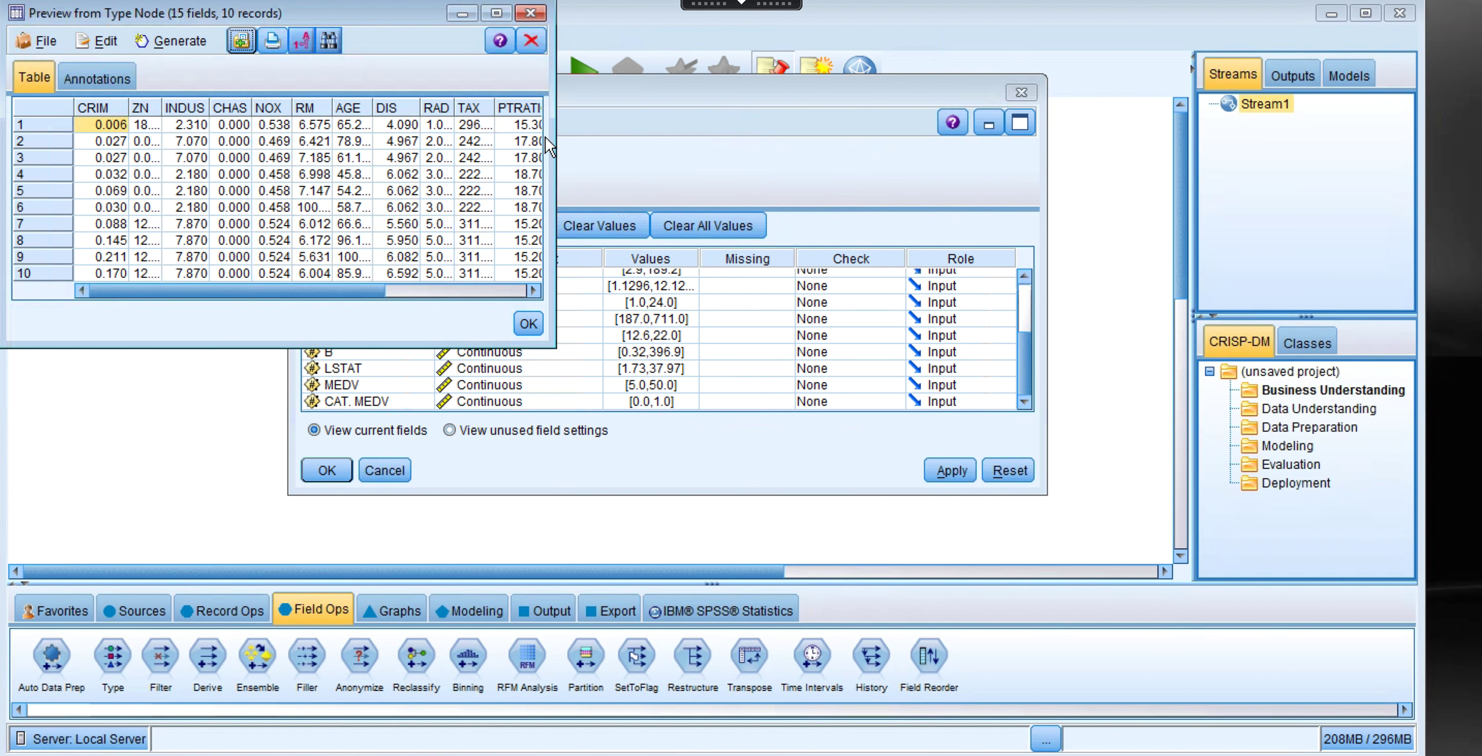
left_click(530, 13)
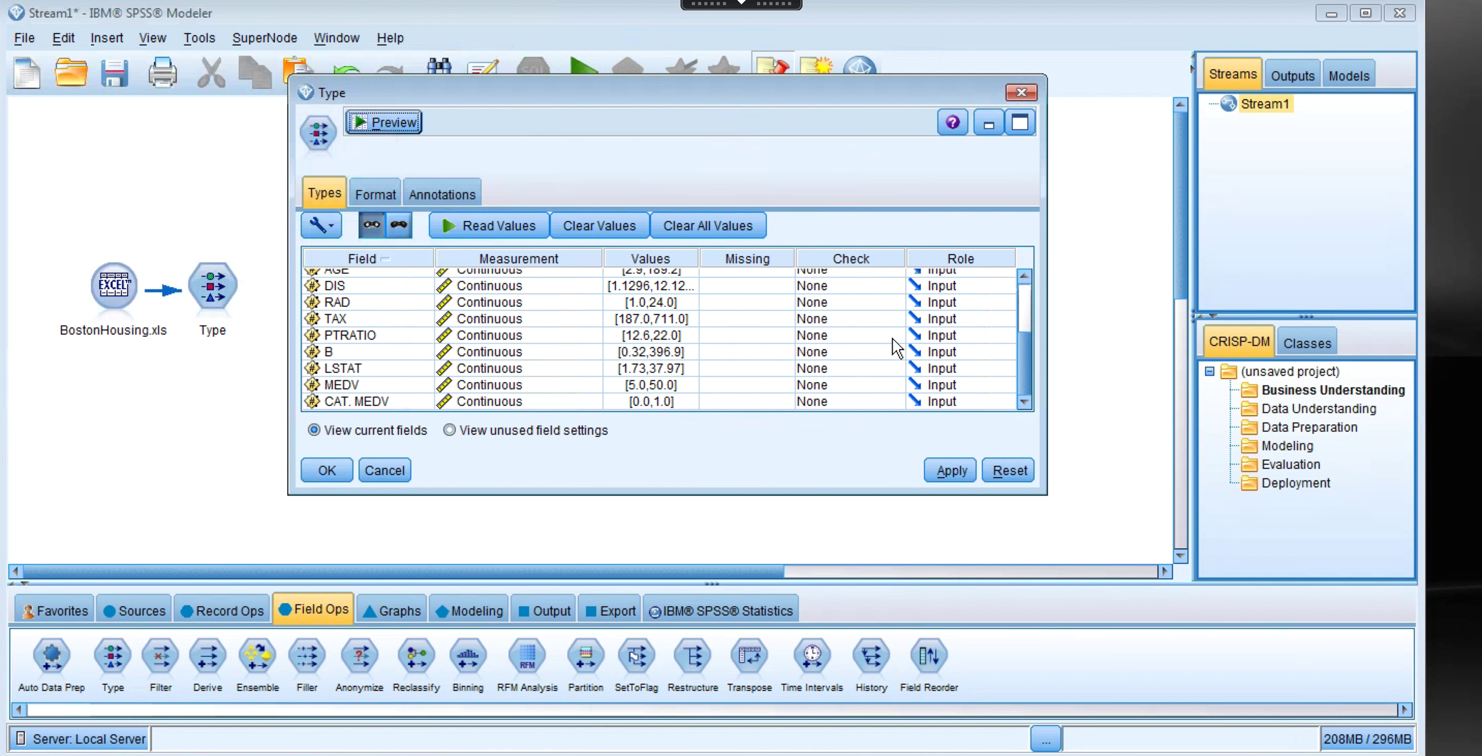
Step: Review the measurement, values and role of every field from CRIM to CAT. MEDV and accept the Type node's settings
scroll(896, 348, "up", 3)
scroll(896, 347, "down", 3)
scroll(643, 335, "up", 3)
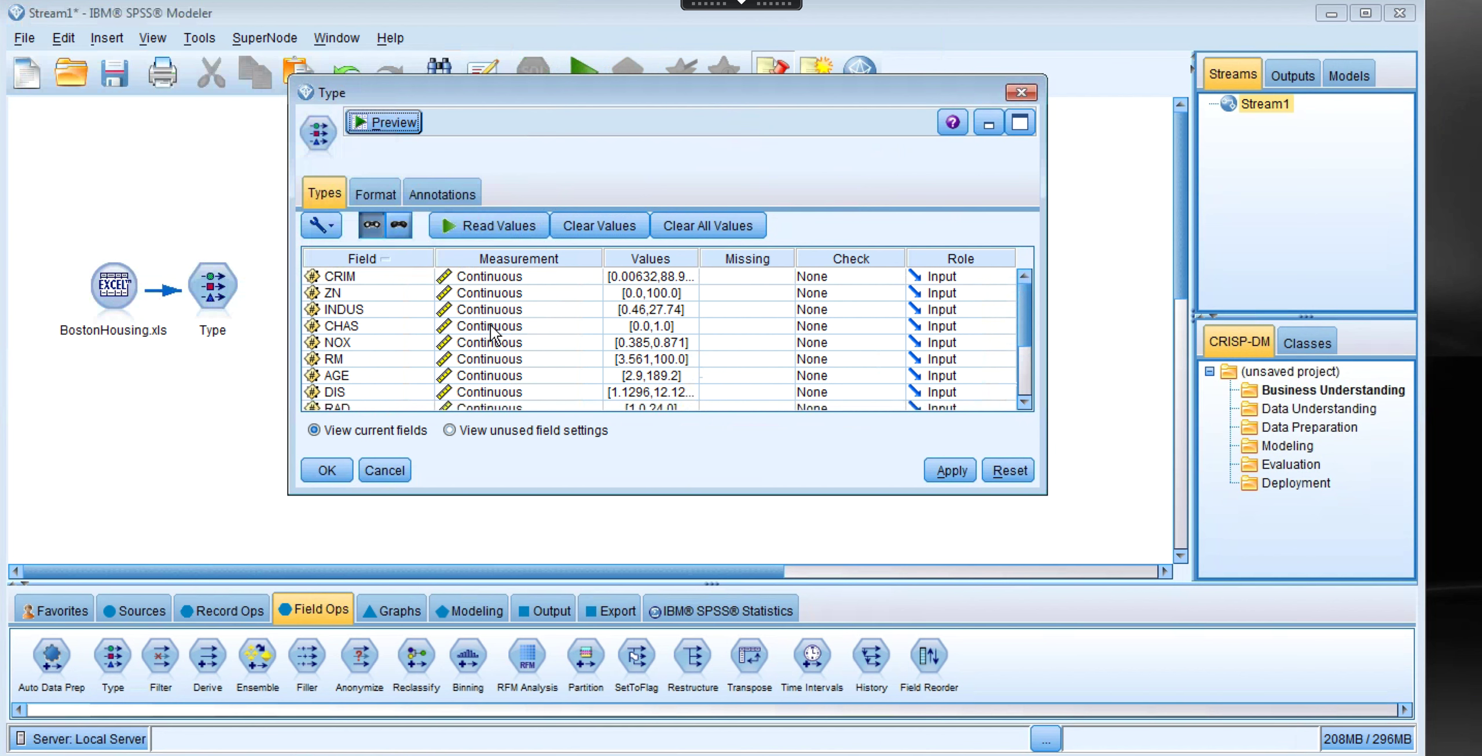
scroll(494, 333, "down", 3)
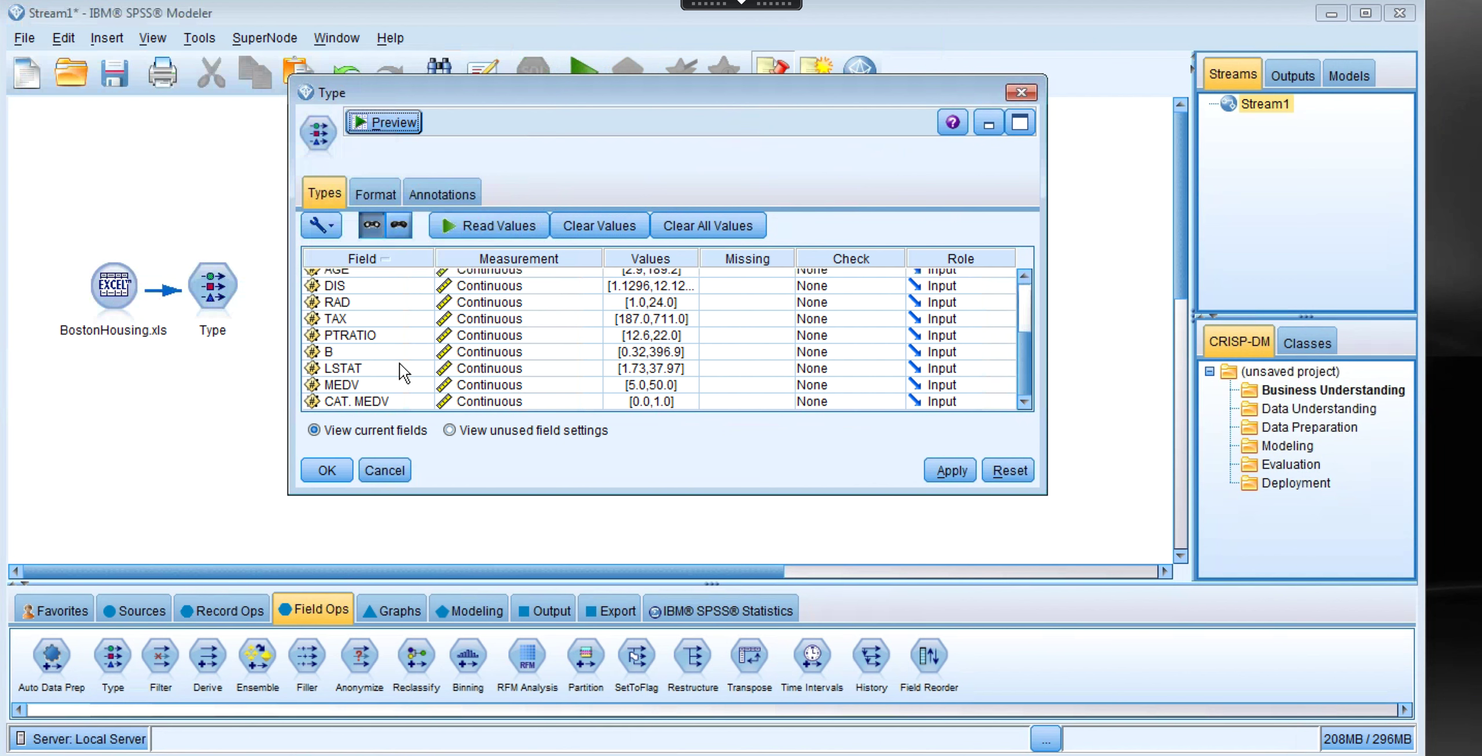
left_click(331, 469)
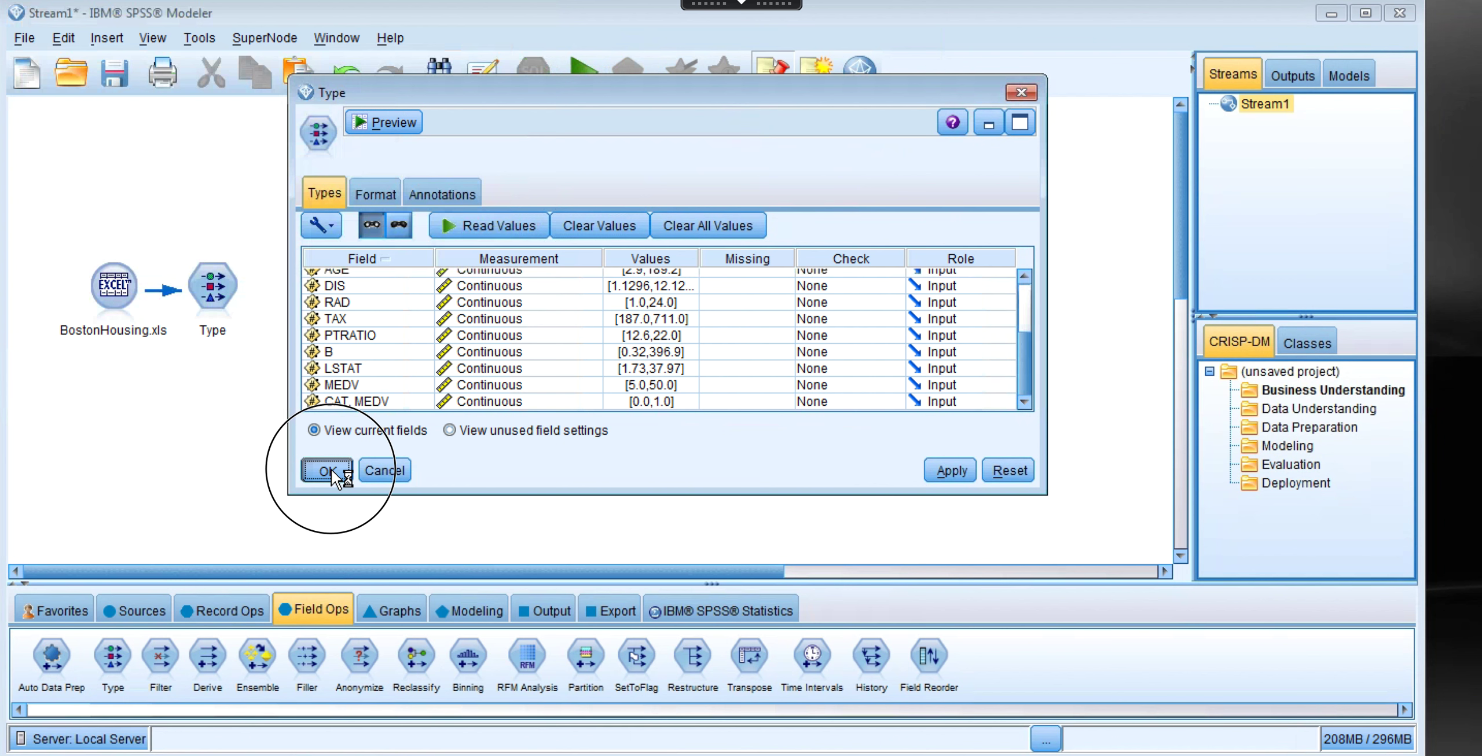